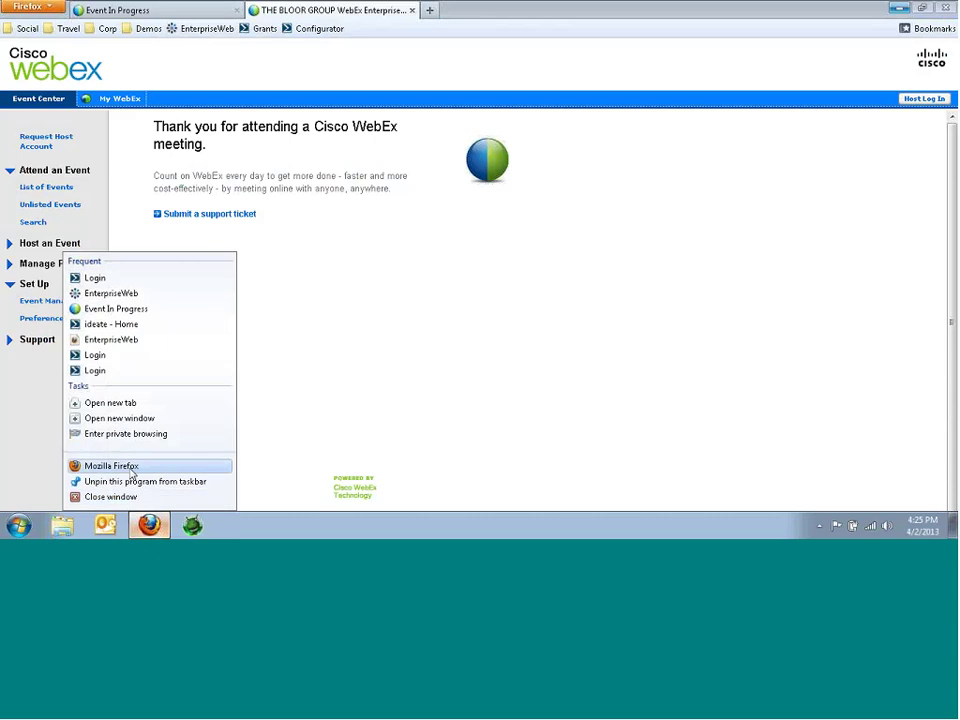
- Open Firefox, go to the Grants bookmark and sign in with the account's user ID and password
left_click(137, 466)
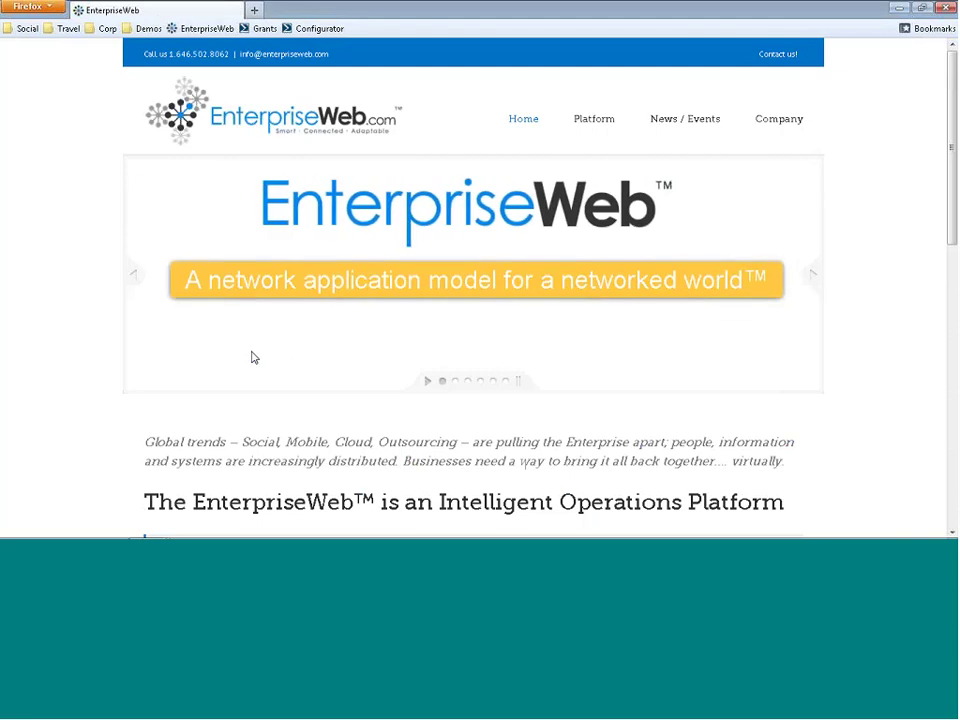
left_click(259, 30)
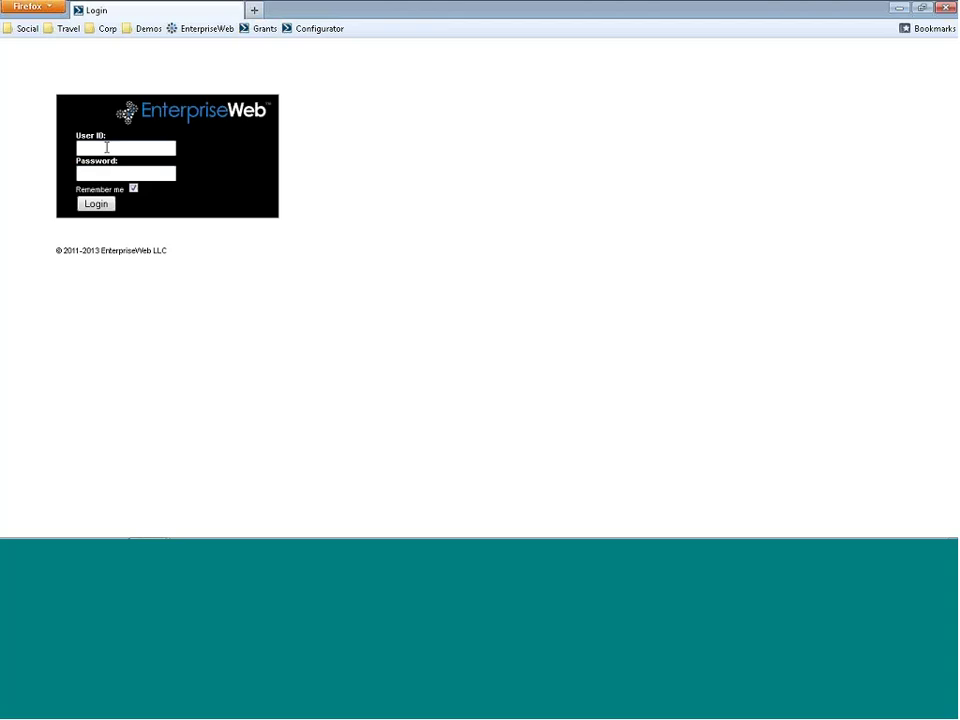
left_click(106, 147)
key("Tab")
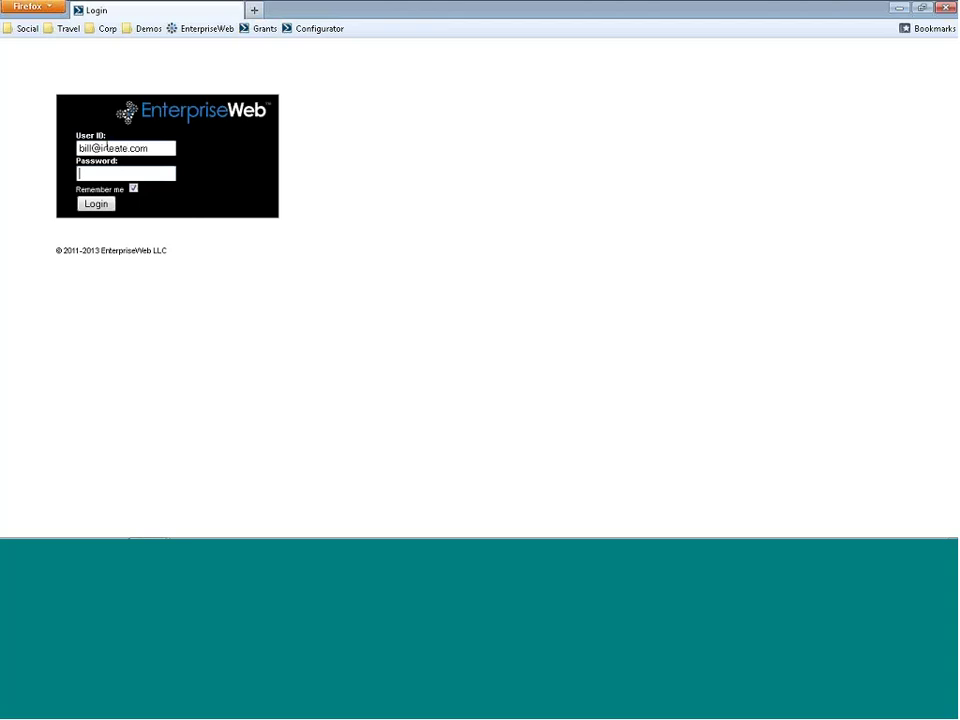
type("******")
key("Return")
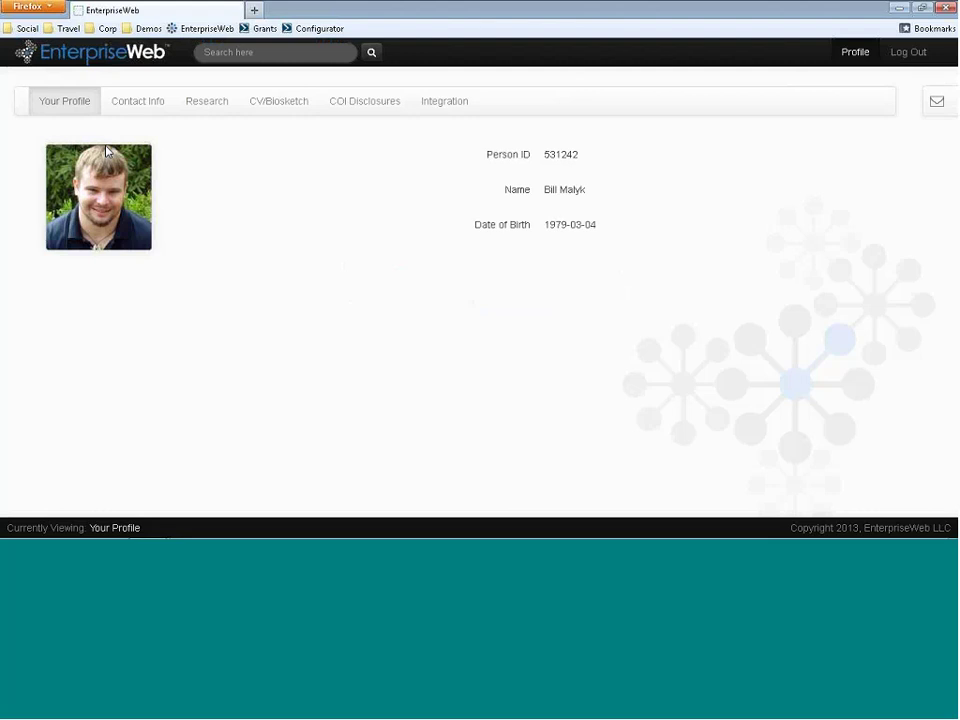
- Run a site-wide search for 'cancer' to get the Live List of 23 results
left_click(211, 56)
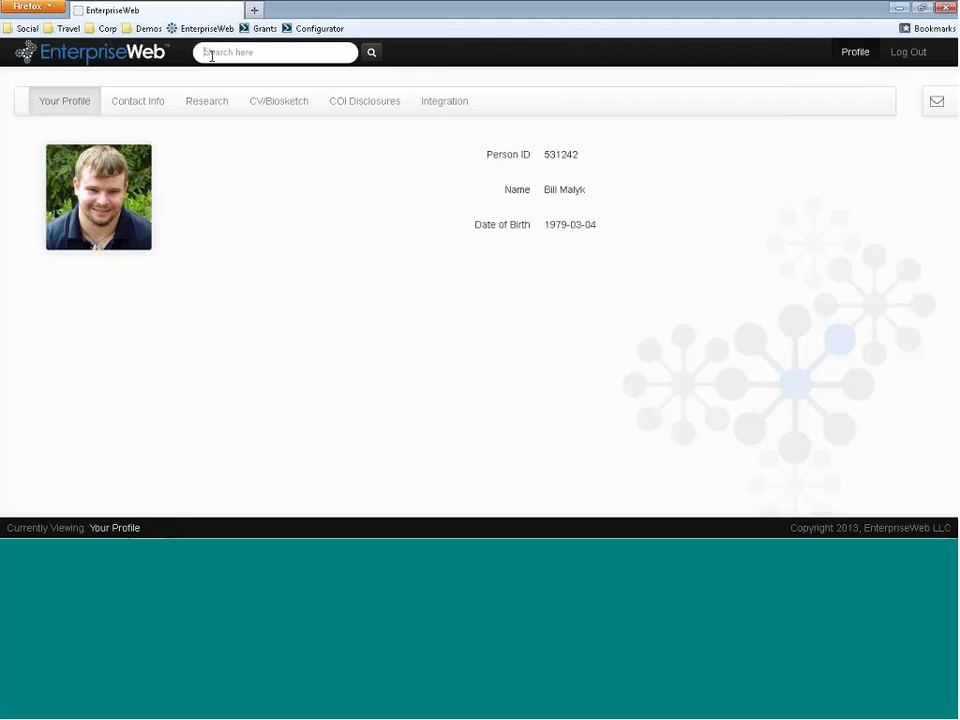
type("cm")
type("ncer")
key("Return")
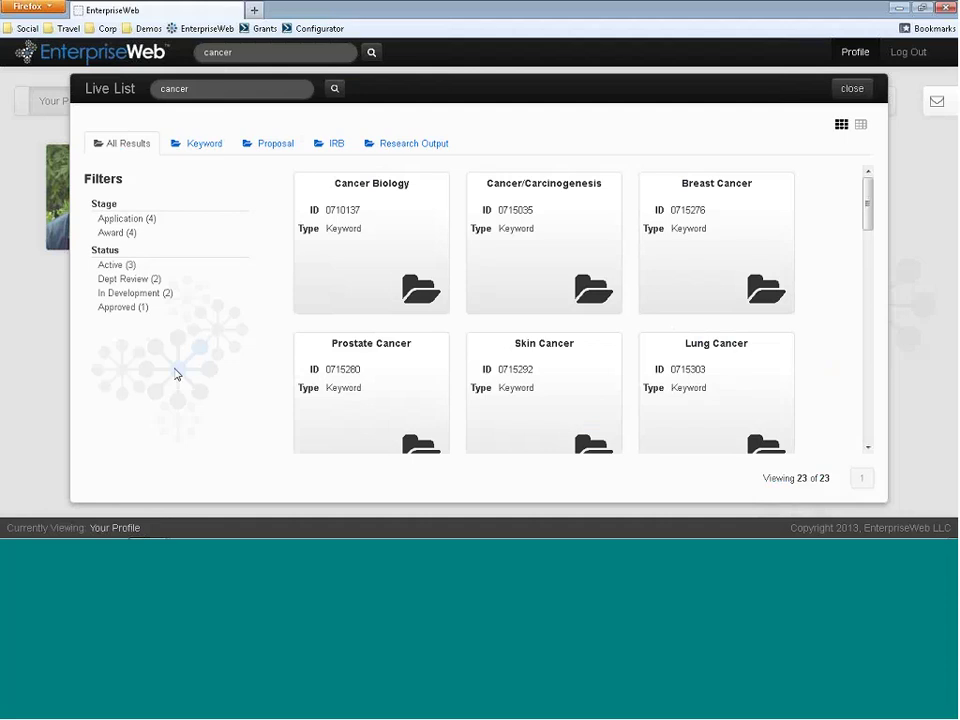
- Filter to active Proposals with a maximum budget of $242351, then reveal the Blood Cancers card's details
left_click(271, 146)
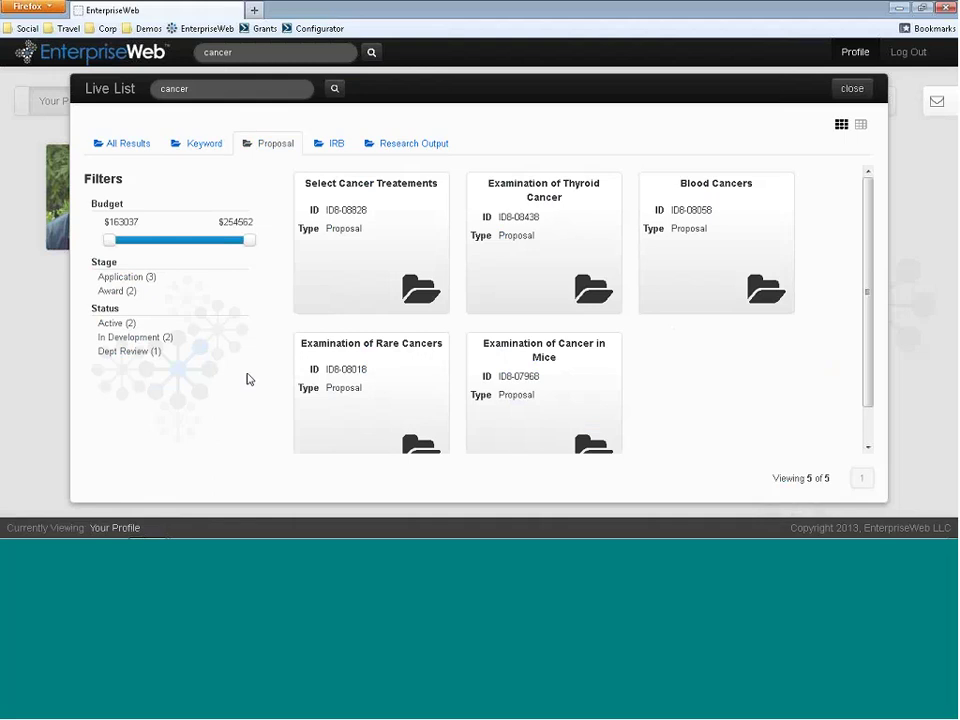
left_click(113, 323)
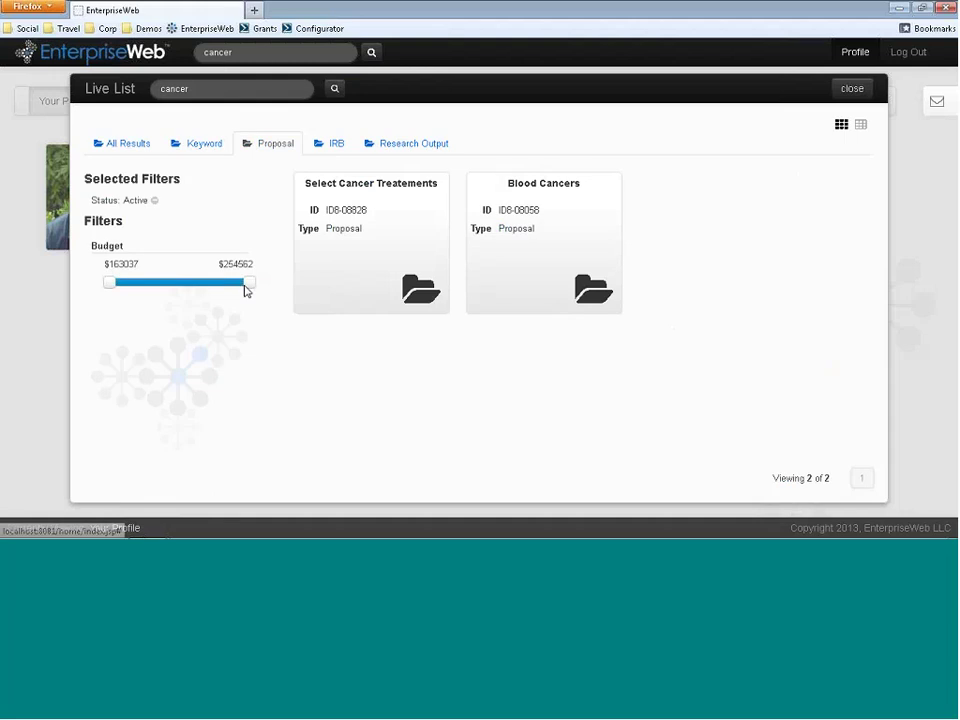
left_click_drag(246, 289, 210, 290)
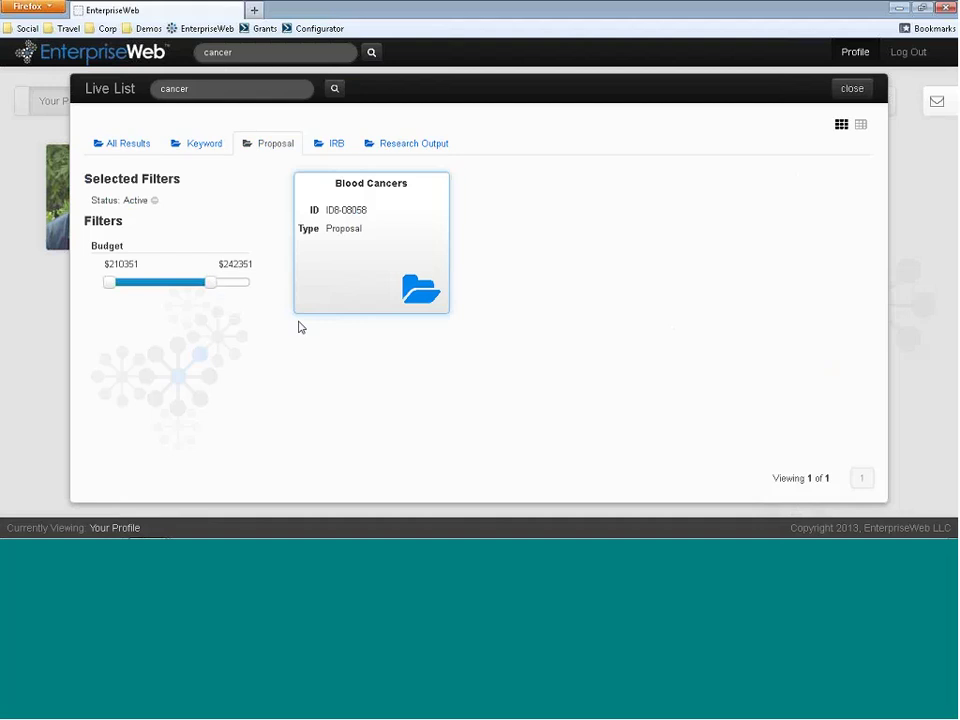
left_click(334, 285)
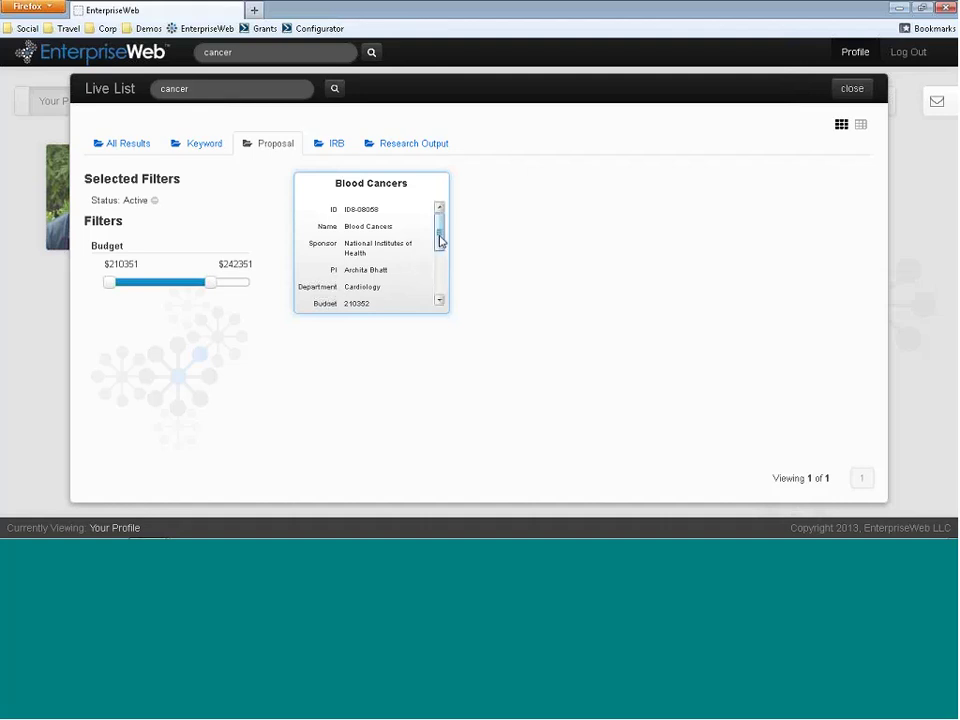
mouse_move(439, 236)
left_mouse_down()
mouse_move(438, 294)
mouse_move(448, 236)
left_mouse_up()
- Graph the Blood Cancers proposal's relationships and recentre the graph on a linked researcher
right_click(363, 243)
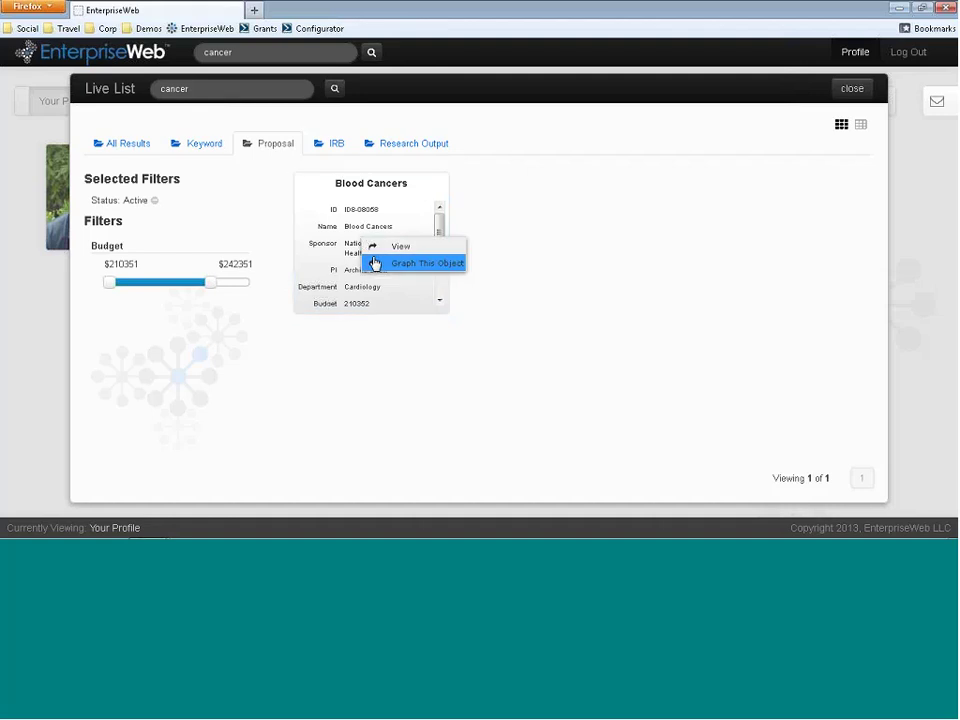
left_click(402, 264)
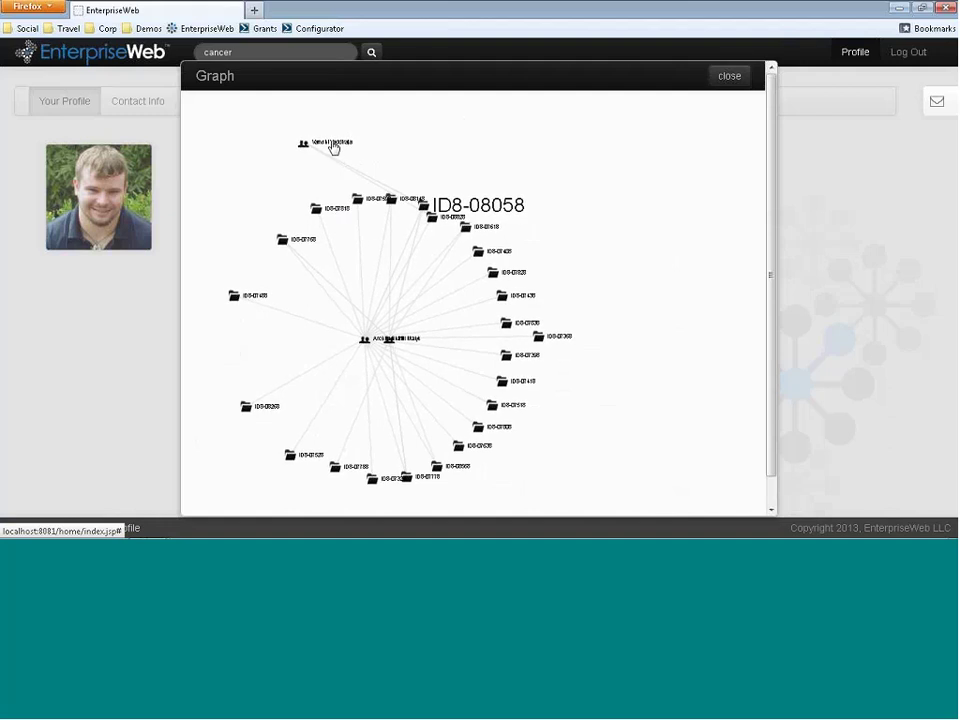
left_click_drag(332, 148, 634, 206)
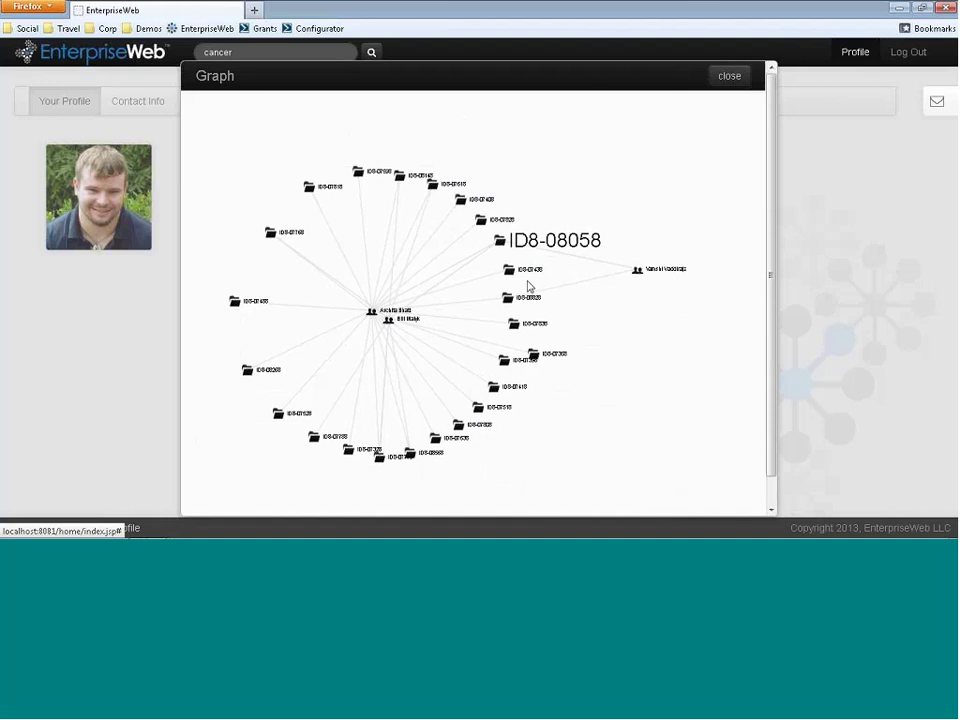
left_click(653, 282)
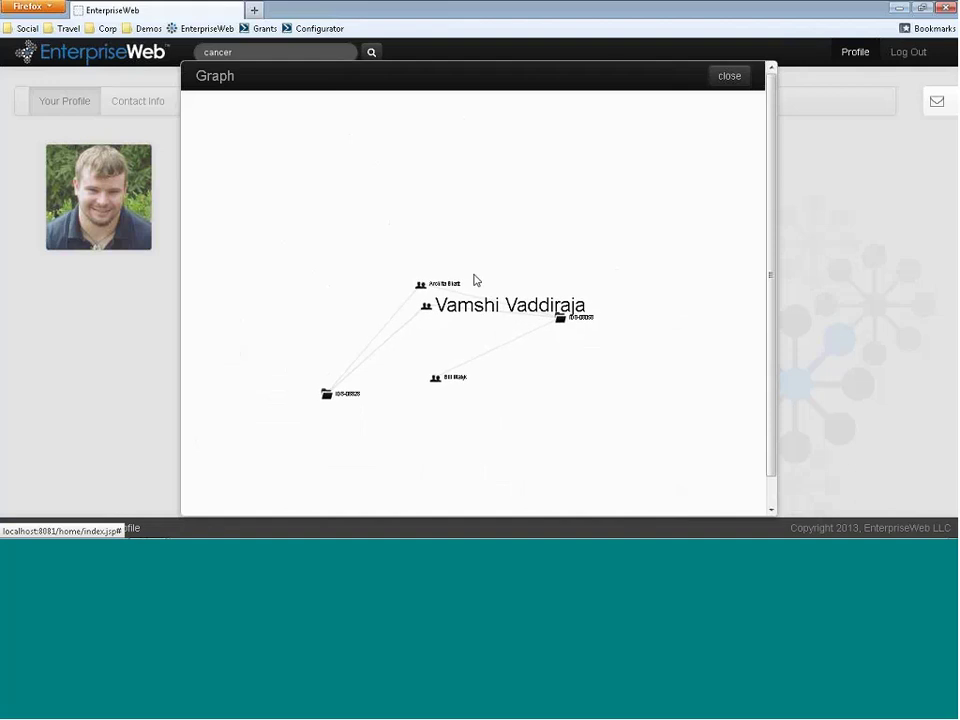
left_click_drag(456, 303, 351, 230)
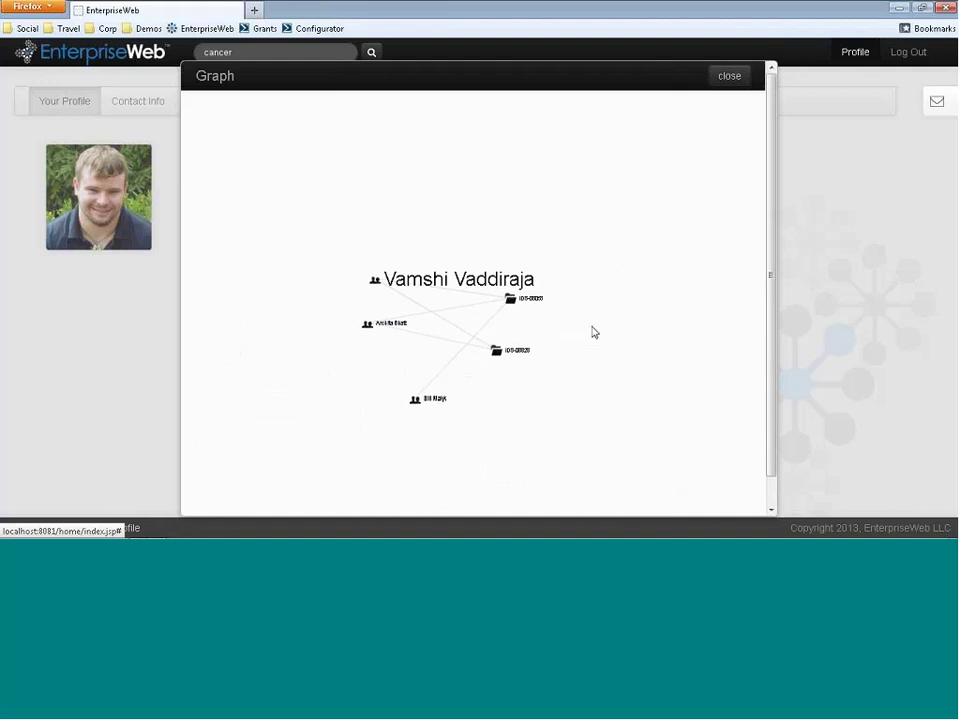
- Open case ID8-08058 from the graph and scroll its lifecycle history down to Project Active
left_click(535, 309)
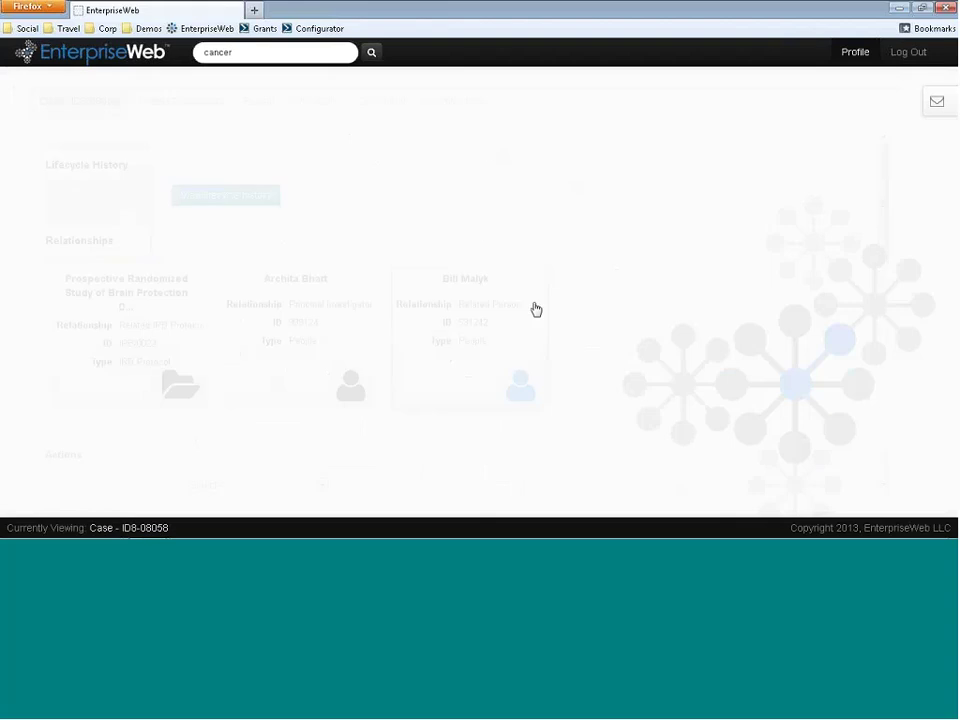
mouse_move(535, 309)
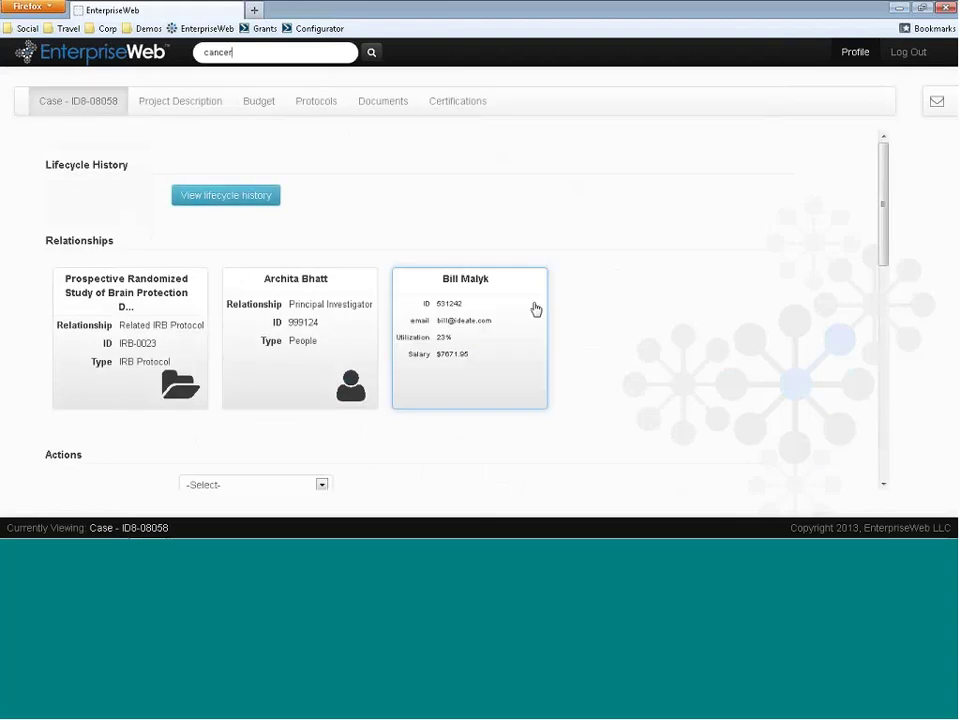
left_click(258, 205)
scroll(662, 297, "down", 2)
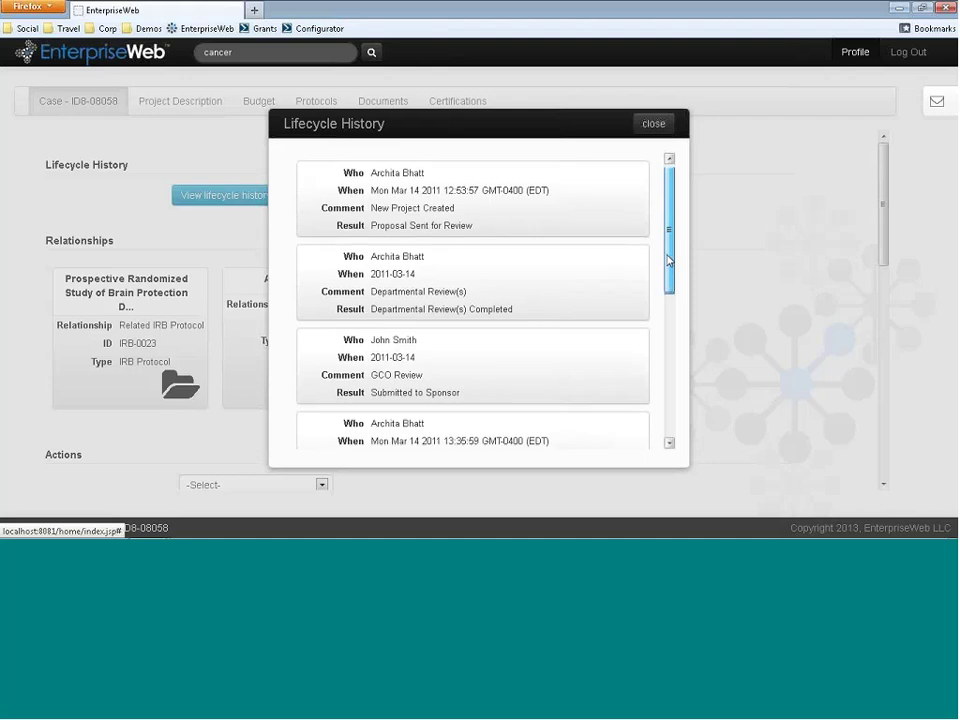
left_click_drag(662, 297, 654, 378)
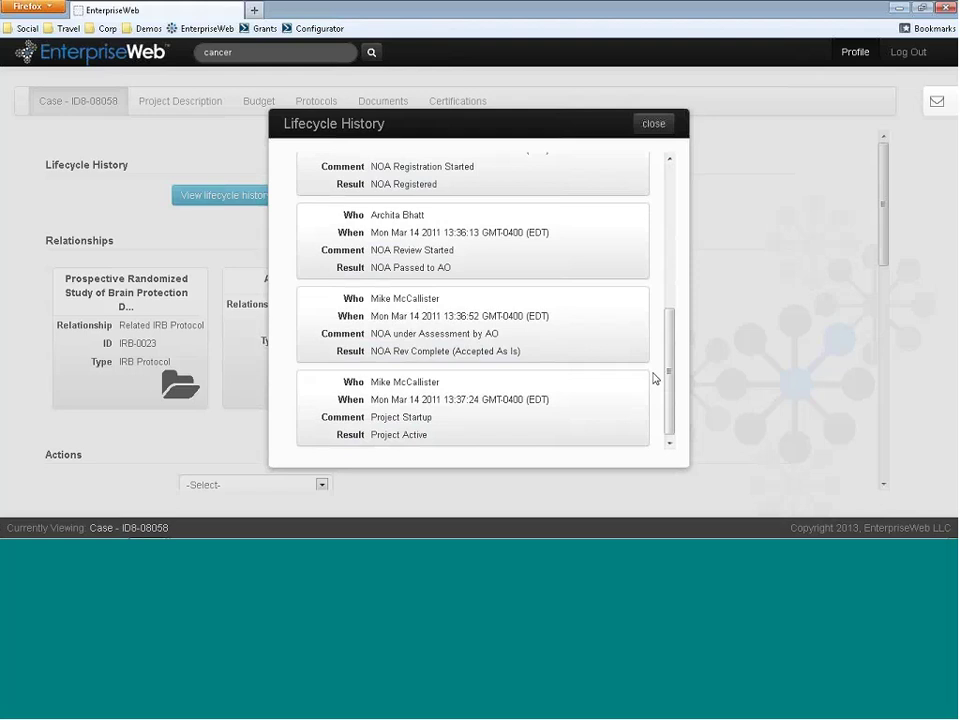
- Close the lifecycle history, flip the IRB protocol, investigator and related-person cards, then show the inbox
left_click(655, 124)
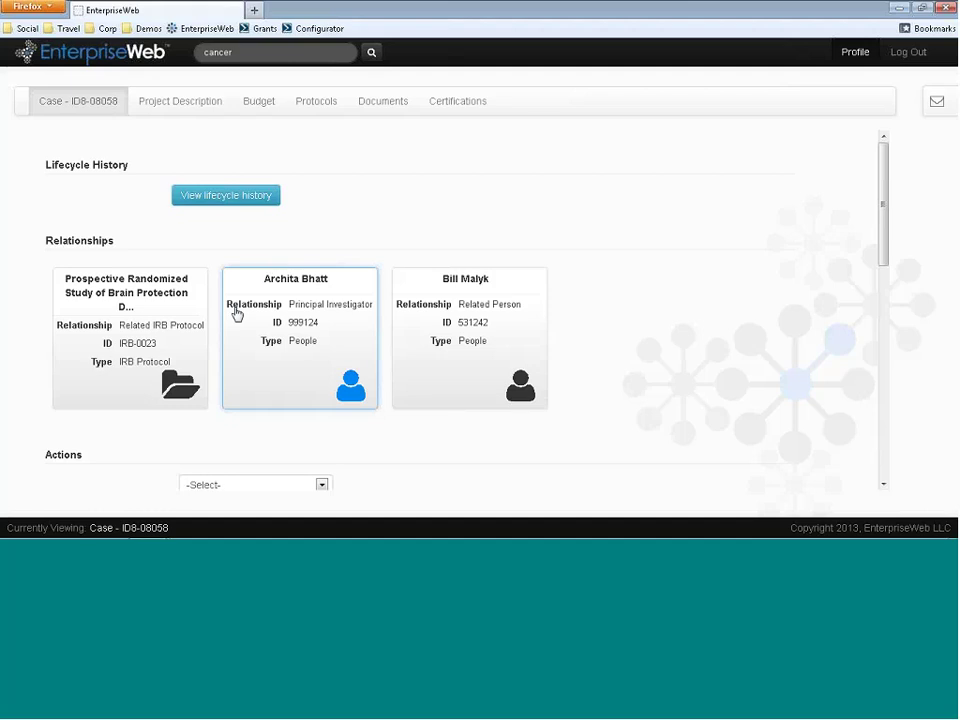
left_click(136, 318)
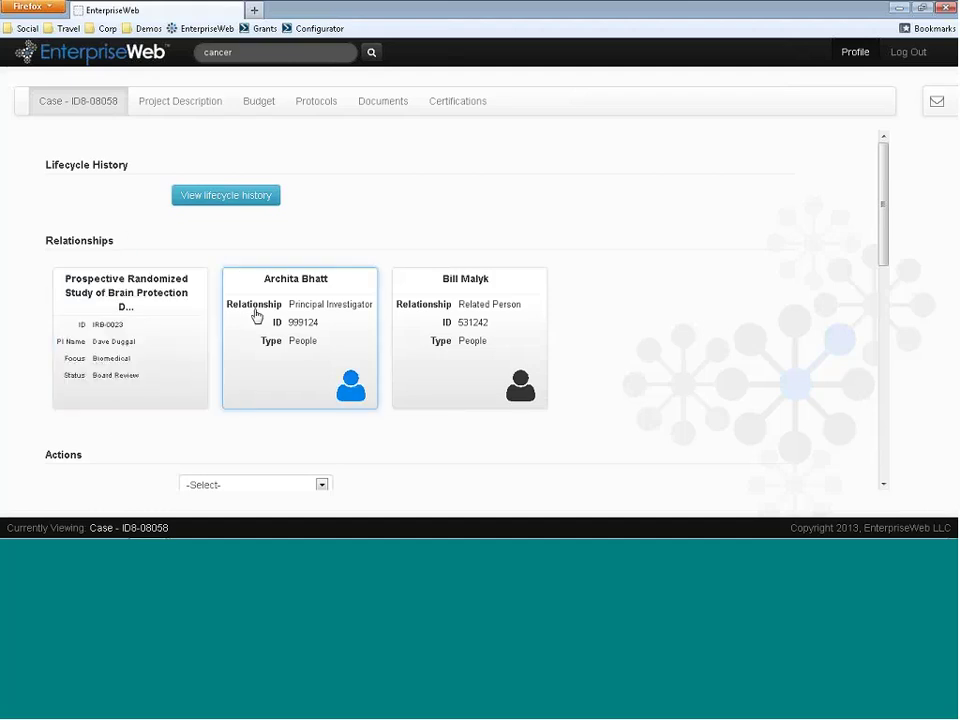
left_click(290, 311)
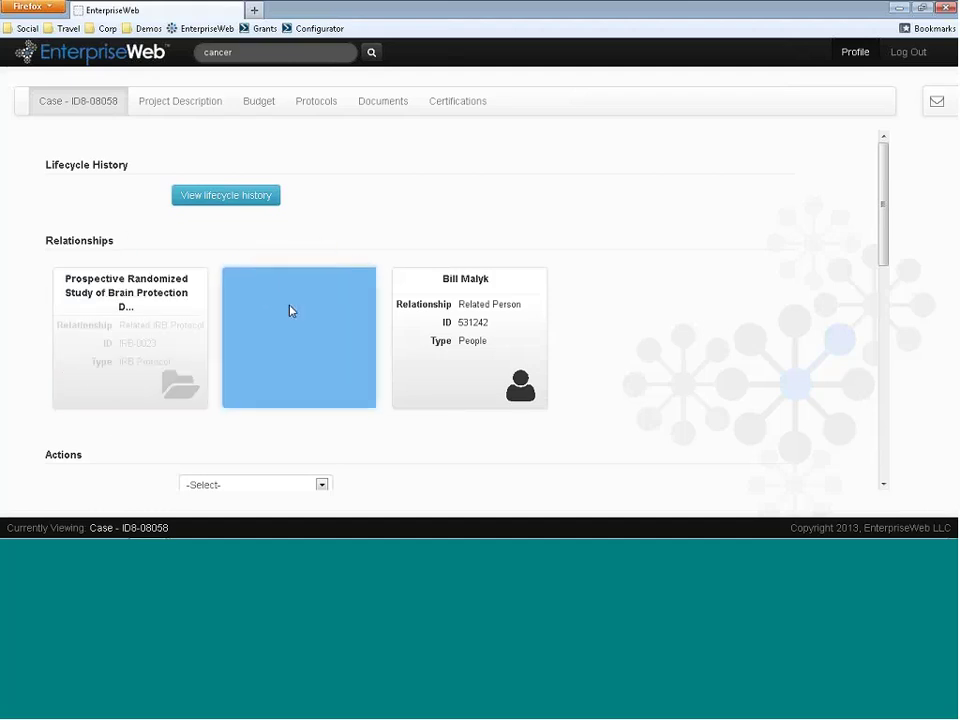
left_click(467, 335)
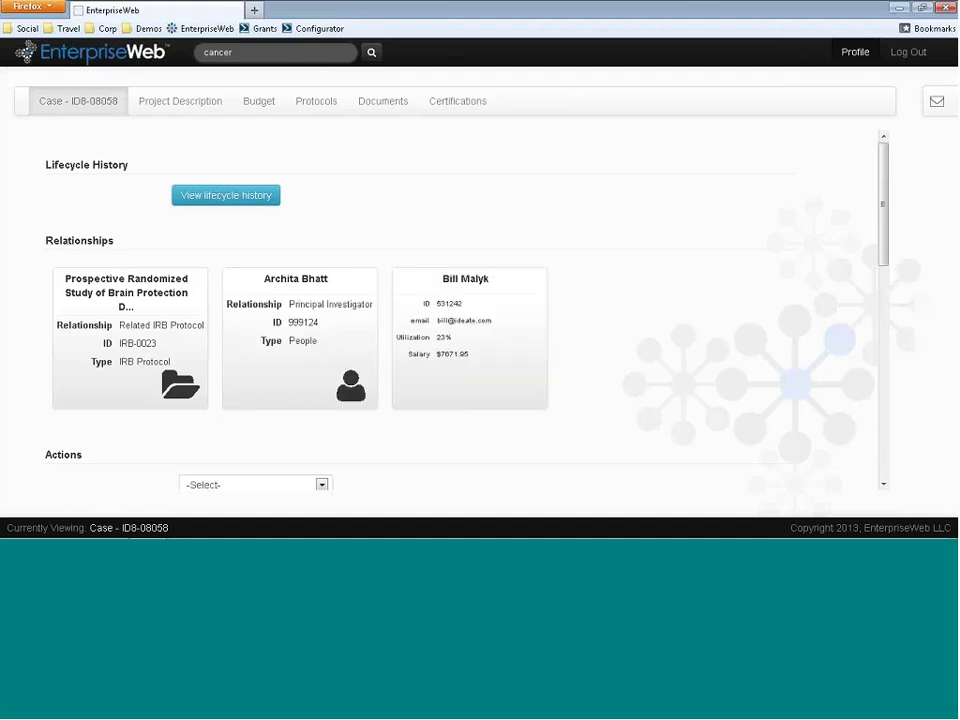
left_click(937, 101)
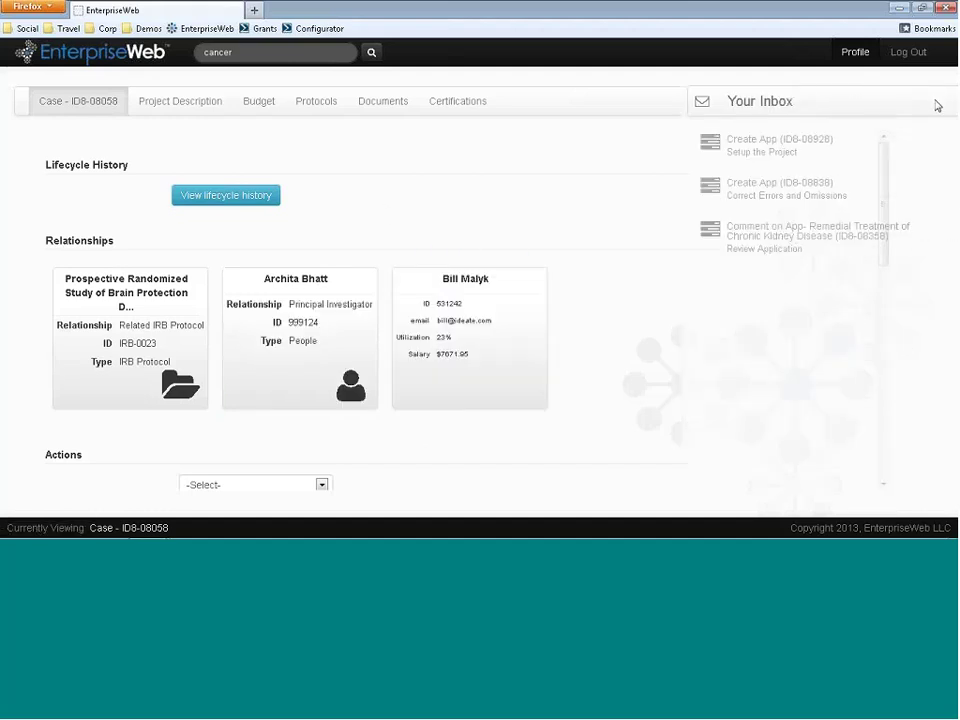
- In the ID8-08358 kidney disease comment task, comment on Short Name and expand Better Description's suggestions
left_click(763, 238)
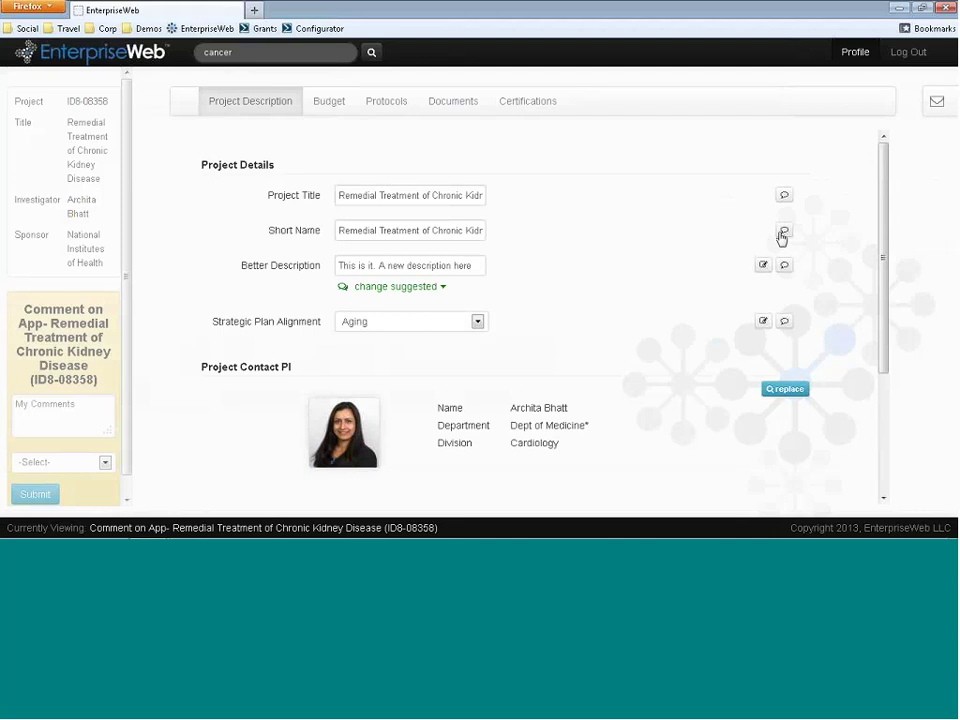
left_click(783, 234)
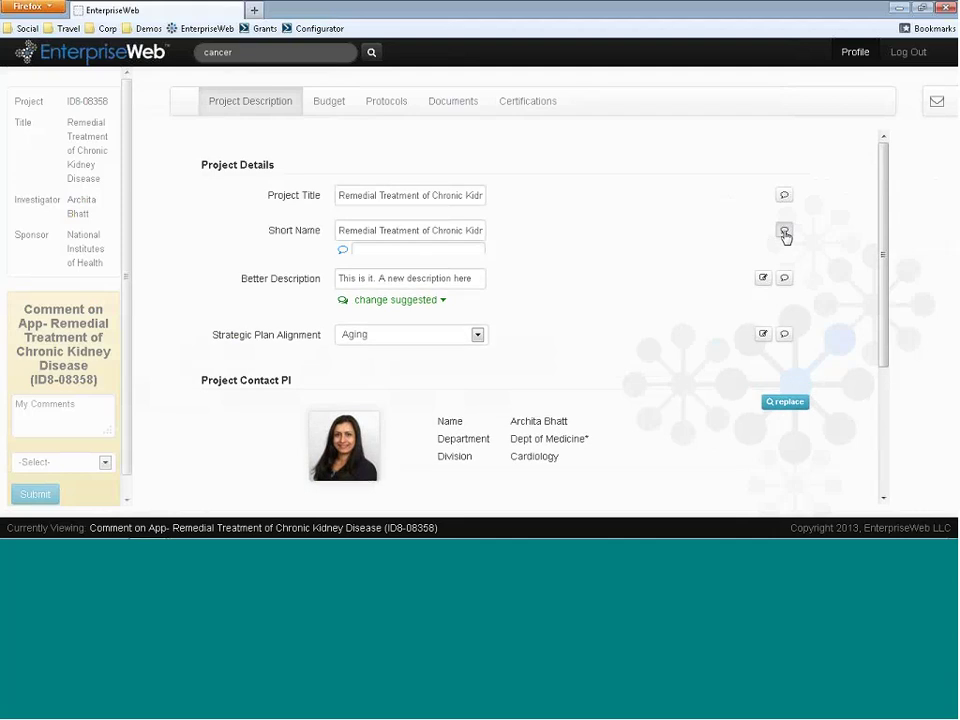
left_click(425, 253)
type("kfdljfsda;jfdg")
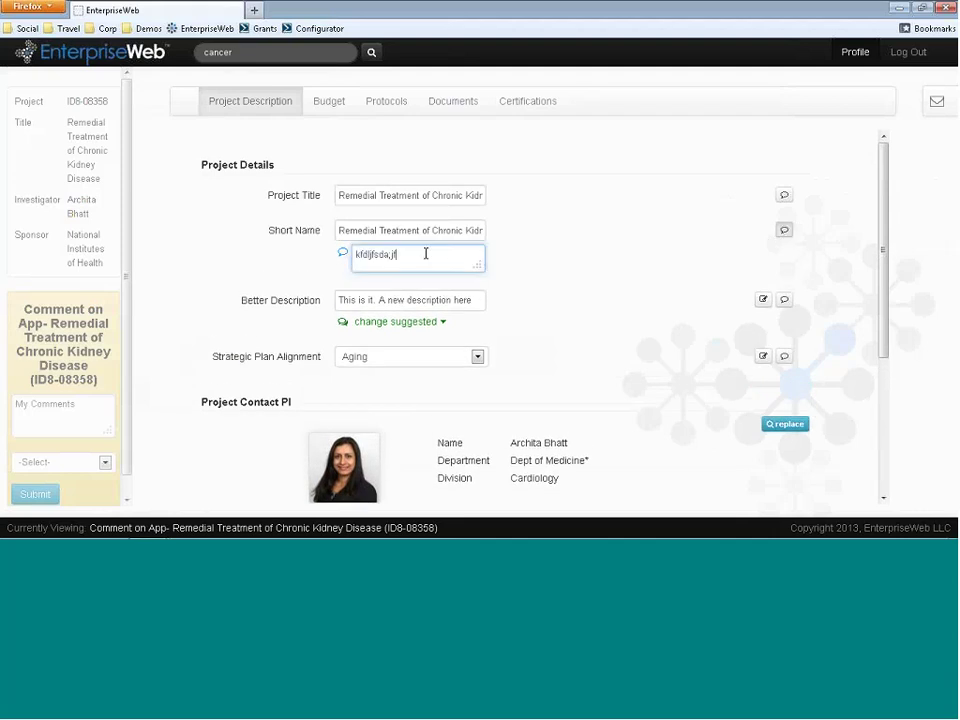
key("Tab")
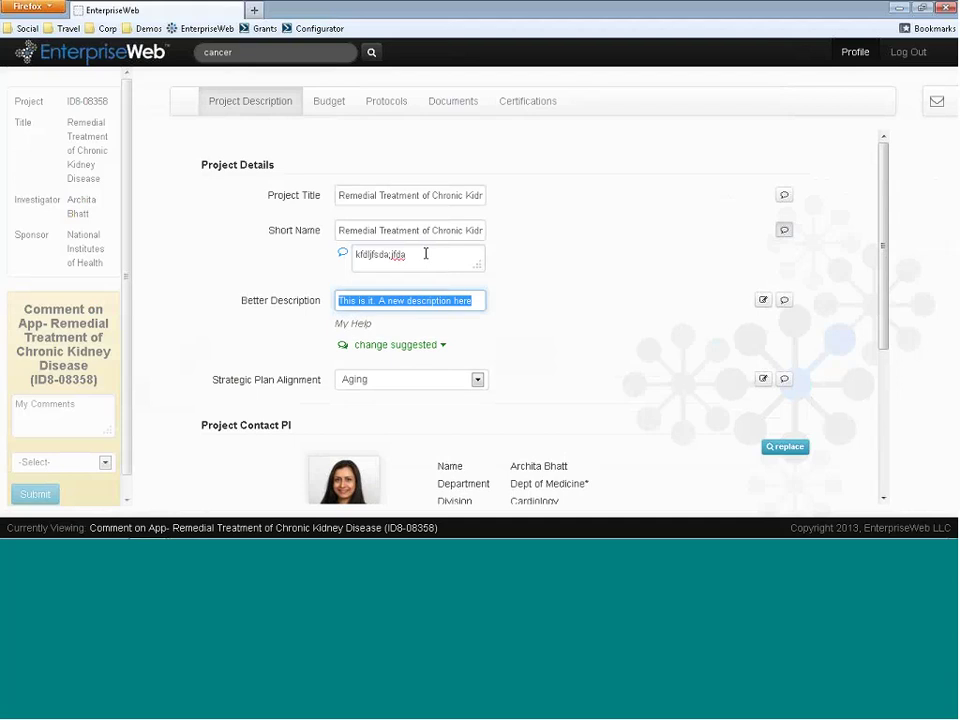
left_click(390, 349)
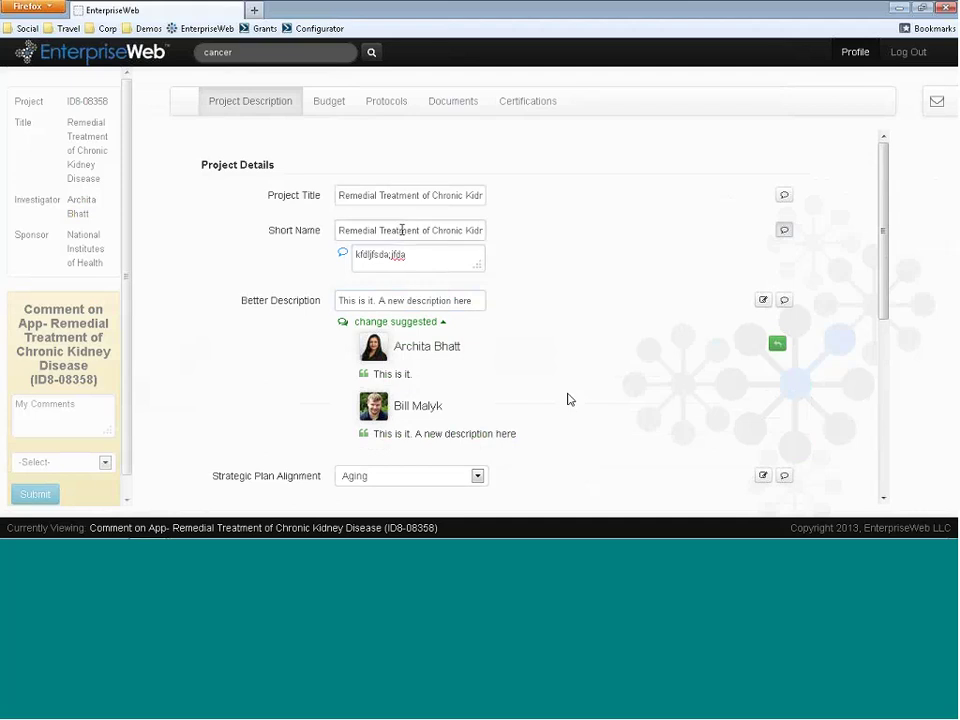
- Log out, sign back in with the principal investigator's user ID and password, and view Contact Info
left_click(906, 54)
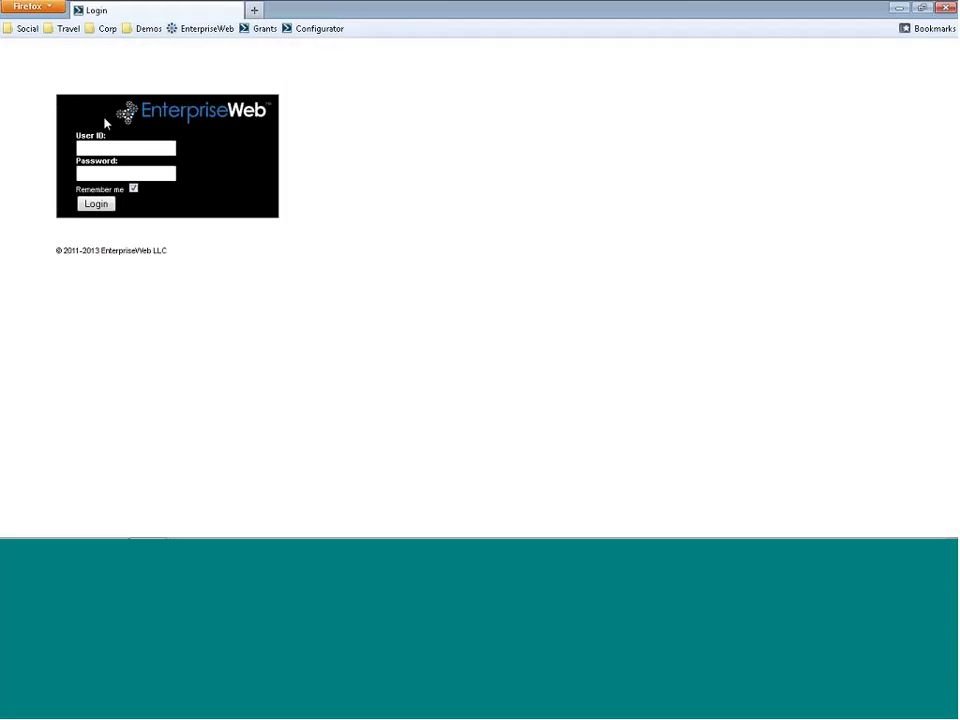
left_click(100, 147)
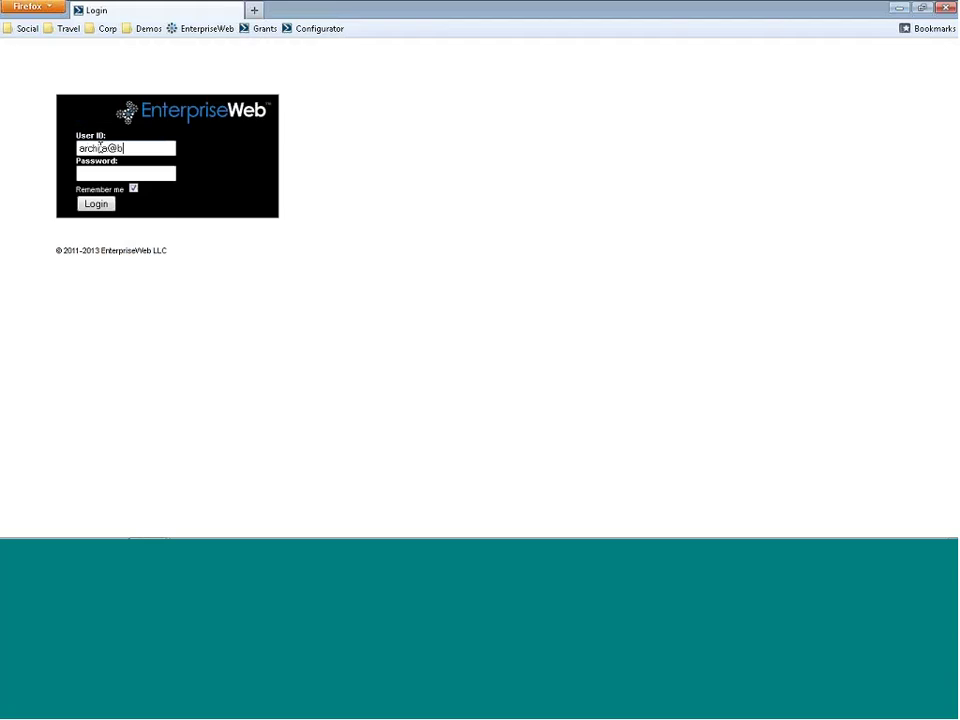
key("Tab")
type("•••••••")
key("Return")
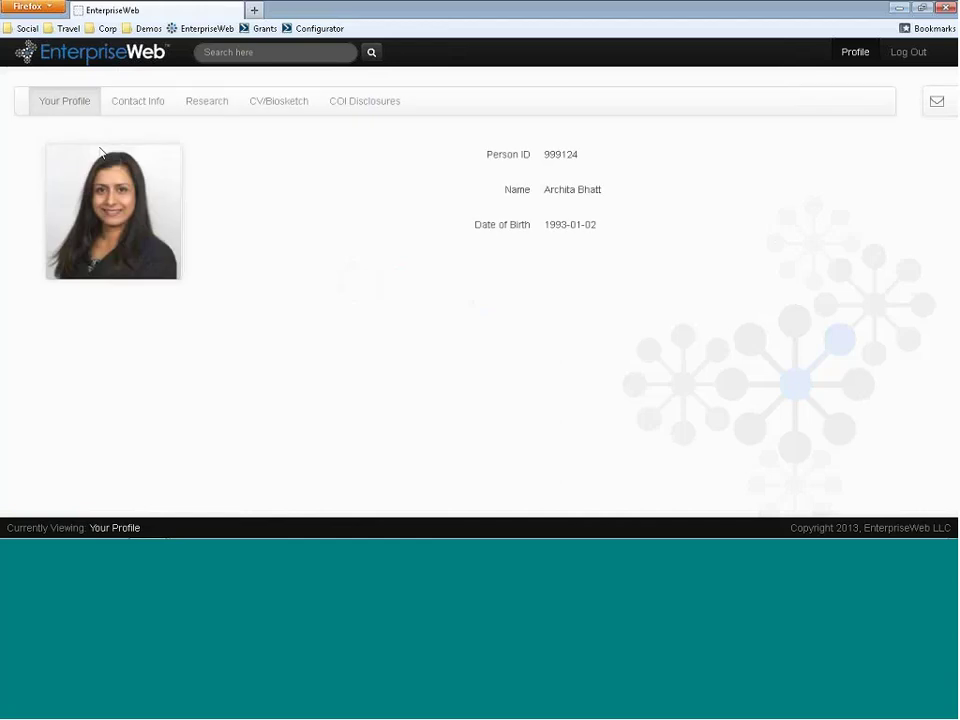
left_click(125, 116)
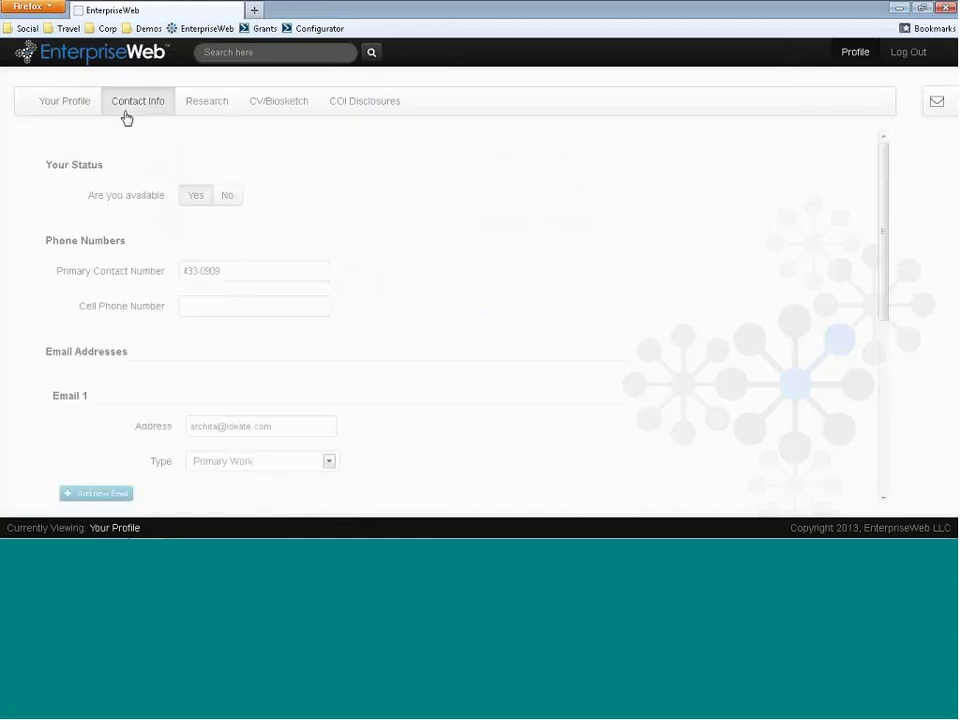
- From the inbox, open the Create App task for project ID8-08988
left_click(938, 101)
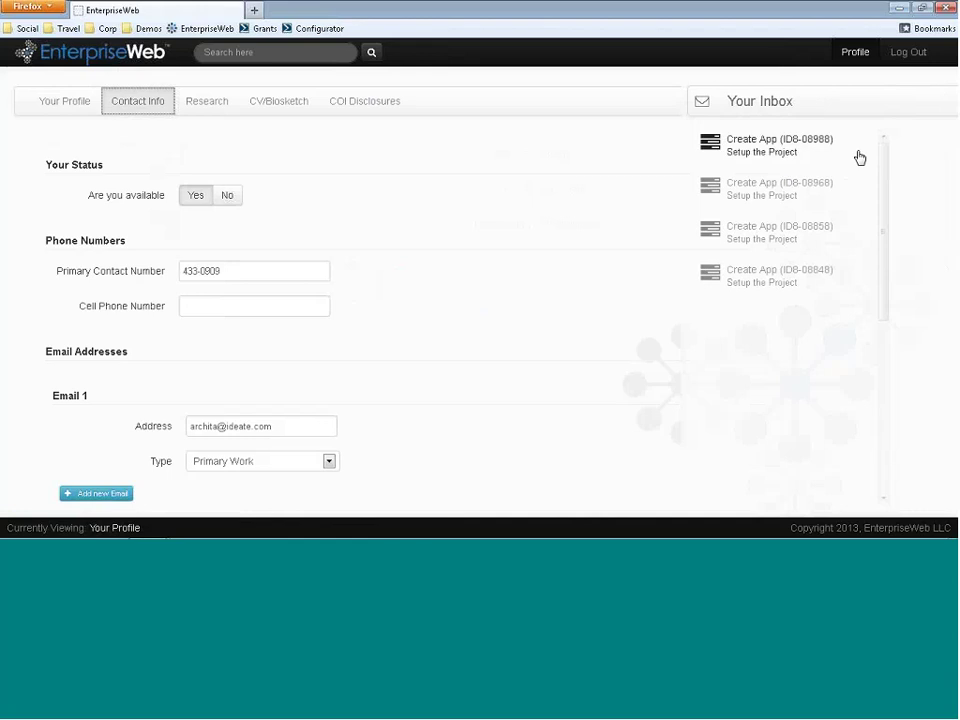
left_click(752, 152)
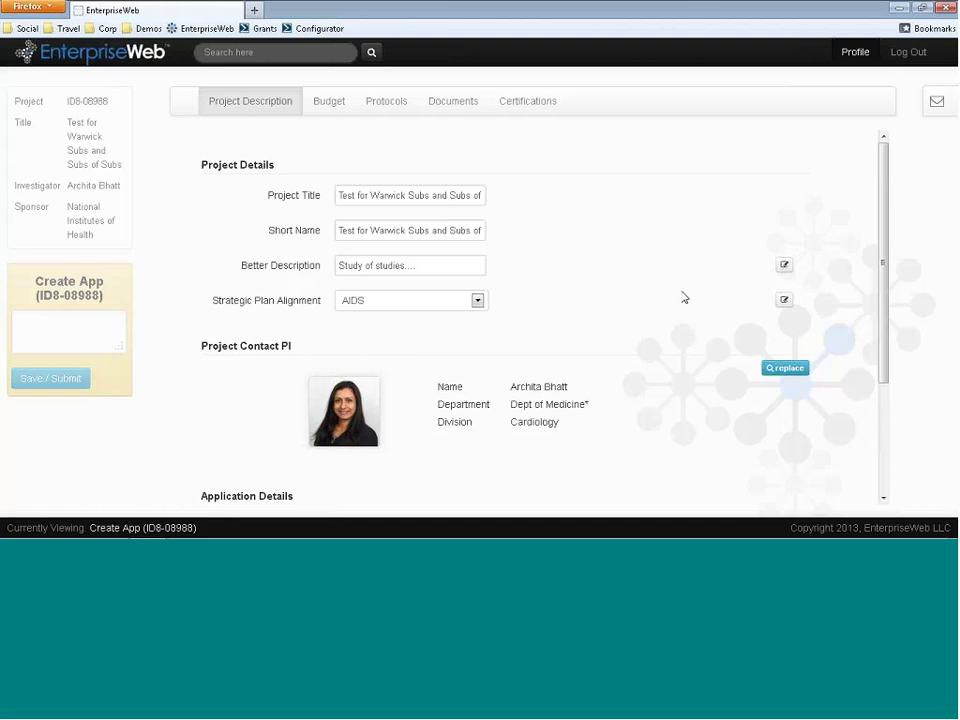
- Relabel Better Description with the investigator's name plus 'label' and set help text to 'My Help - see what I mean'
left_click(784, 266)
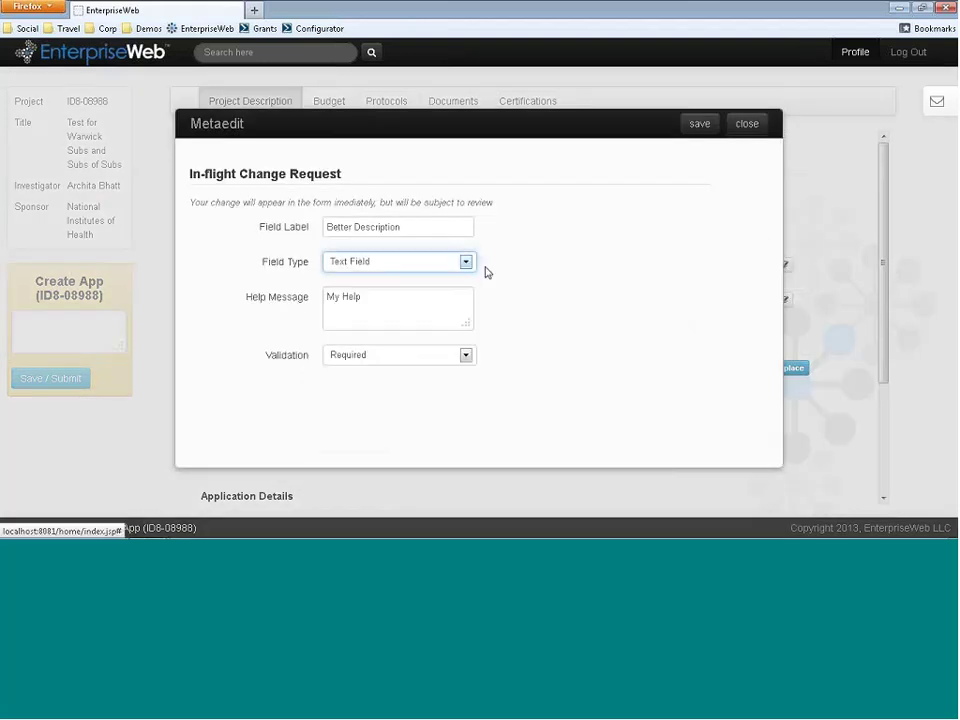
left_click(399, 231)
left_click_drag(409, 225, 244, 246)
type("AR")
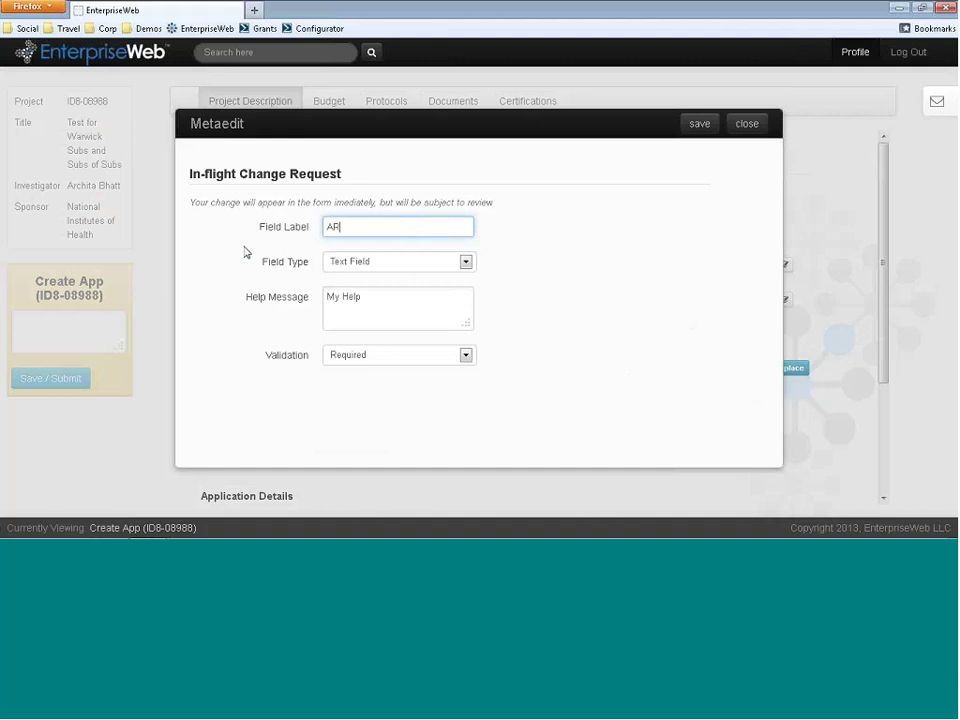
type("ch")
key("BackSpace")
key("BackSpace")
key("BackSpace")
type("rchita's")
type("label")
left_click(402, 312)
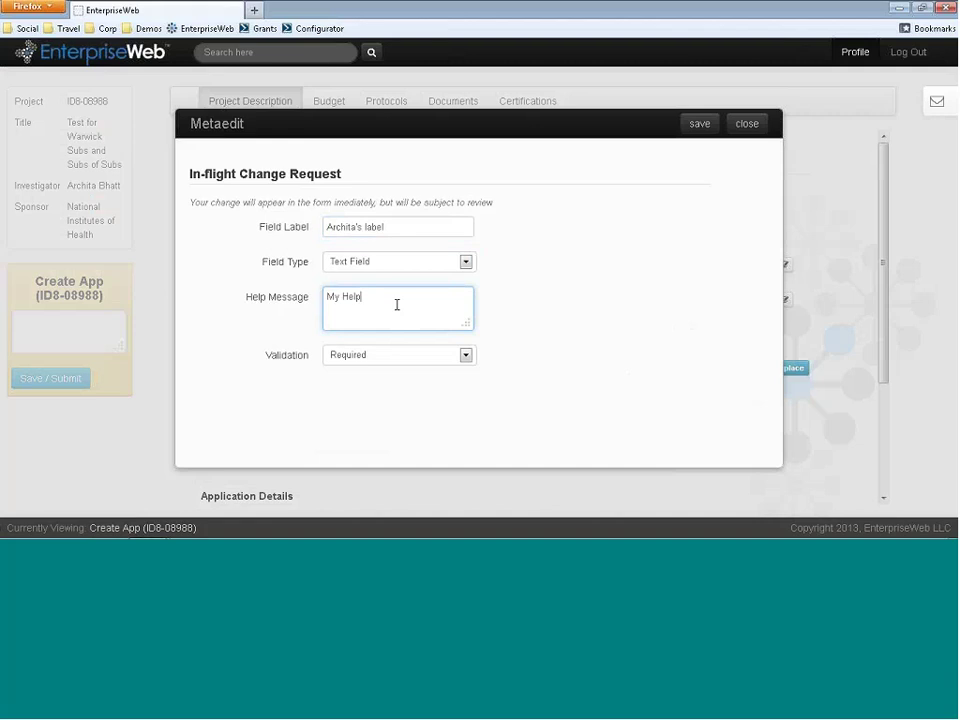
type("- see what I mean")
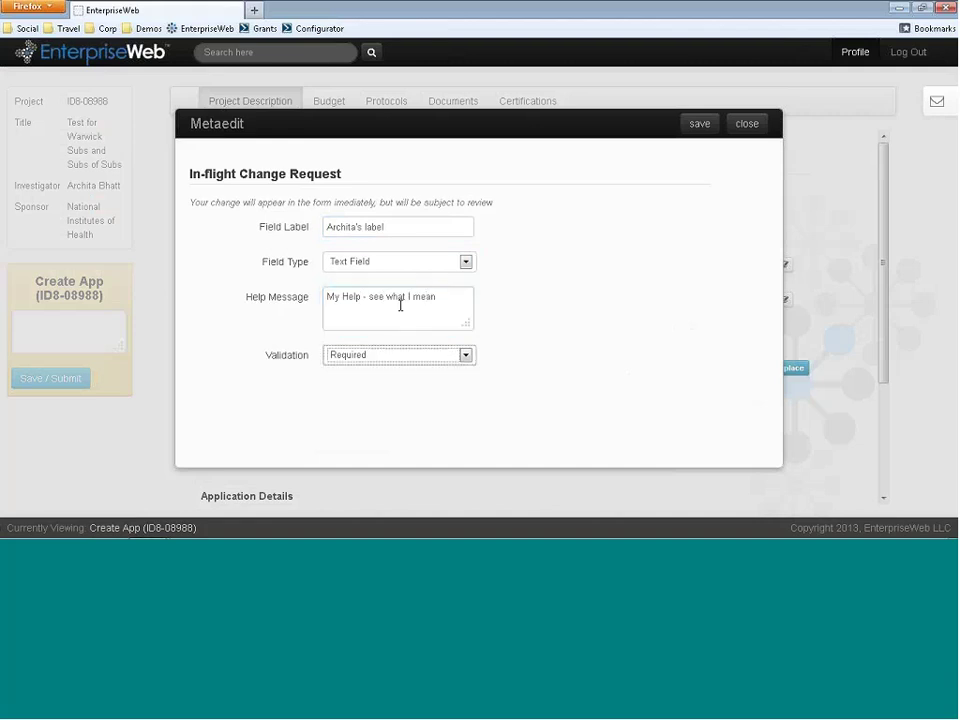
- Save the field relabel request, then review the existing Strategic Plan Alignment options, keeping AIDS
left_click(699, 124)
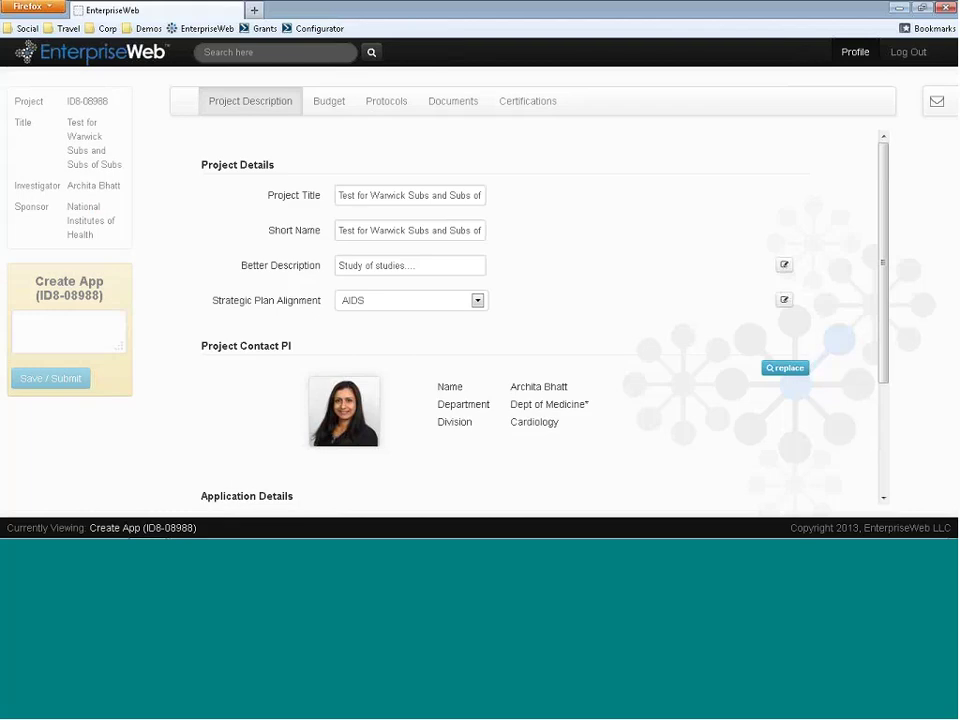
left_click(785, 301)
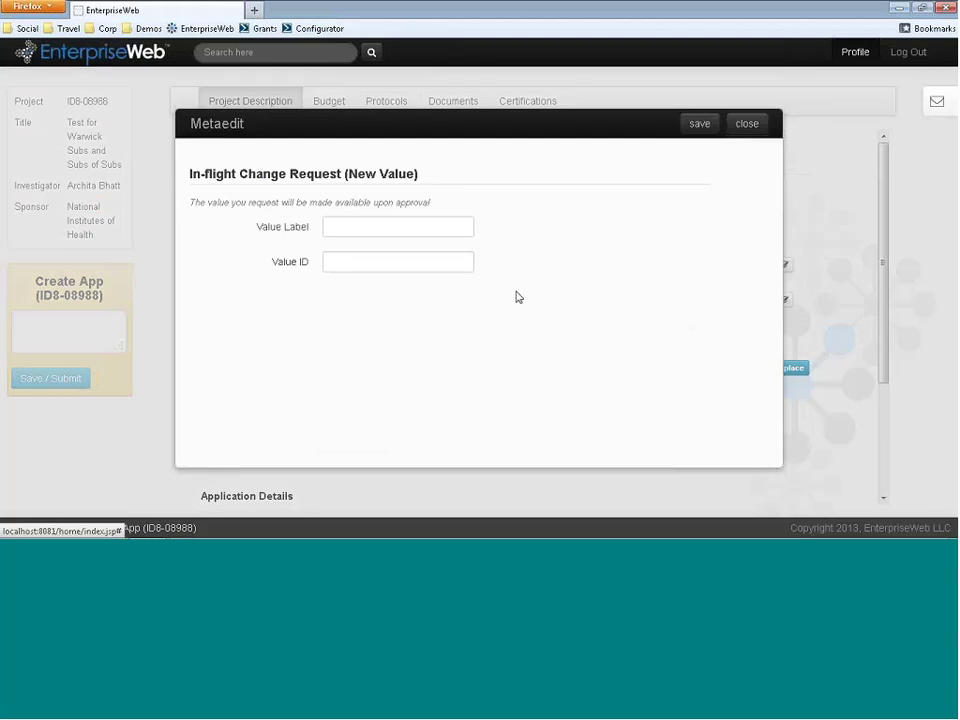
left_click(452, 261)
left_click(360, 224)
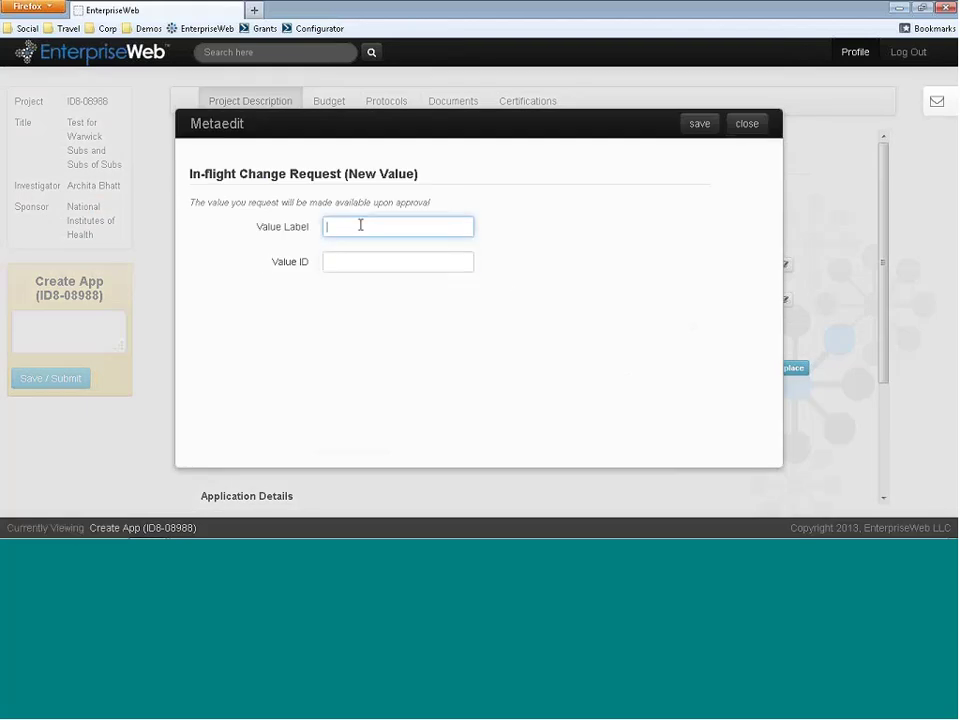
left_click(733, 124)
left_click(462, 306)
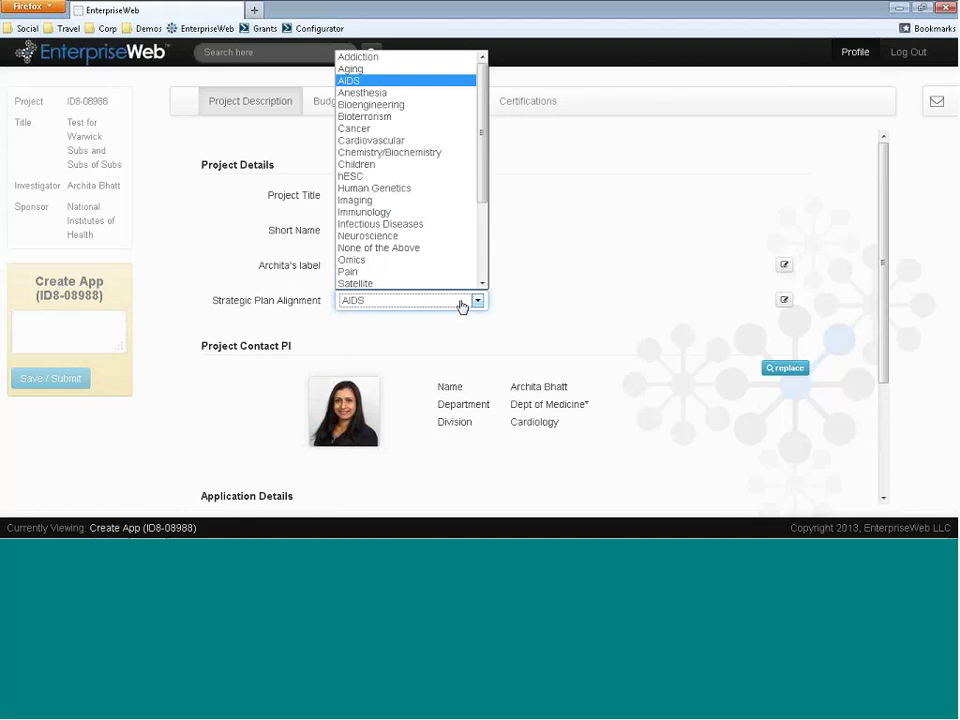
left_click(670, 303)
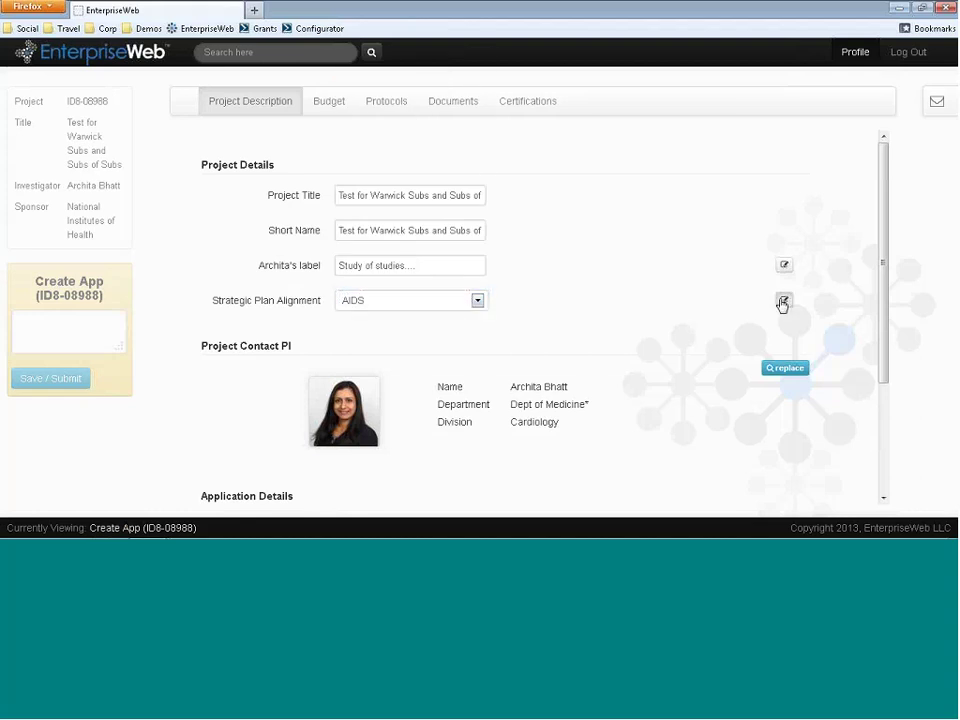
- Request a new Strategic Plan Alignment value with label and ID 'RobinBloor'
left_click(784, 300)
left_click(405, 225)
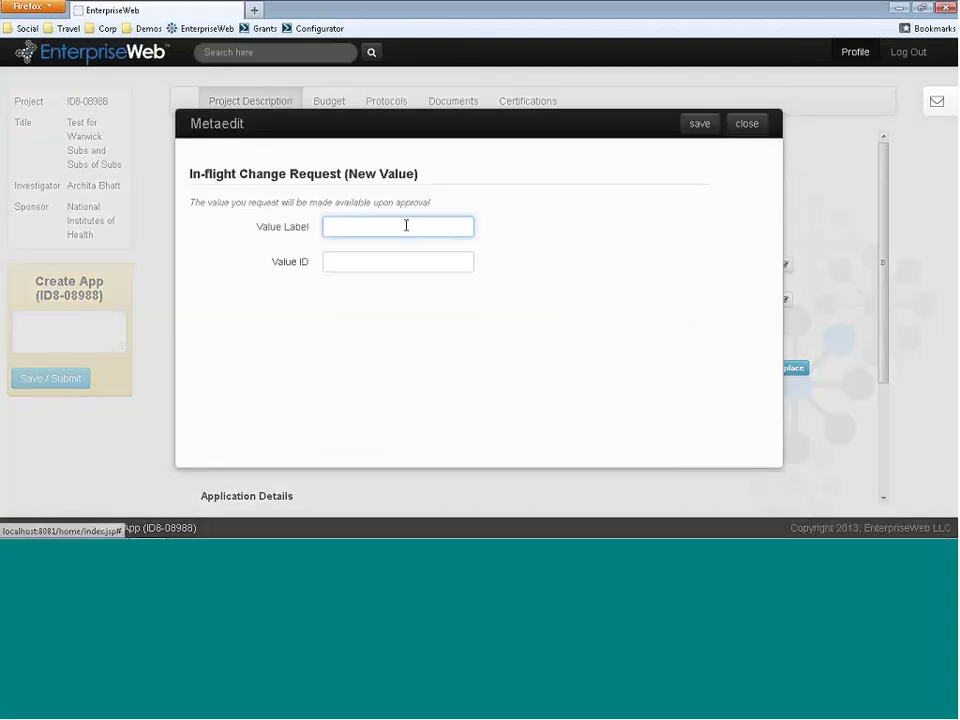
type("RobinBloor")
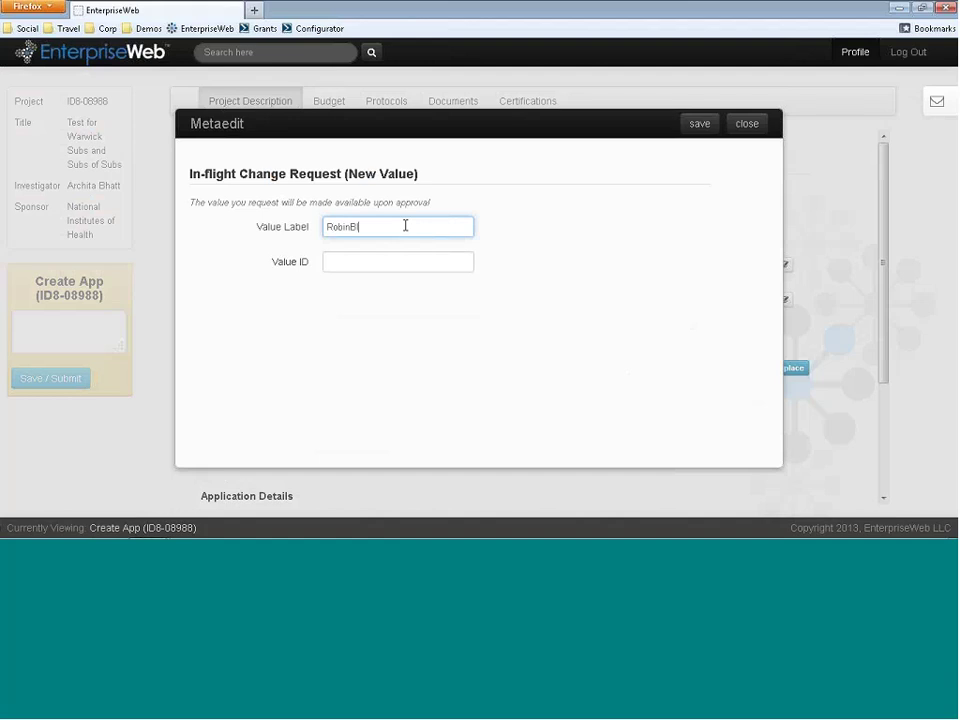
key("Tab")
type("R")
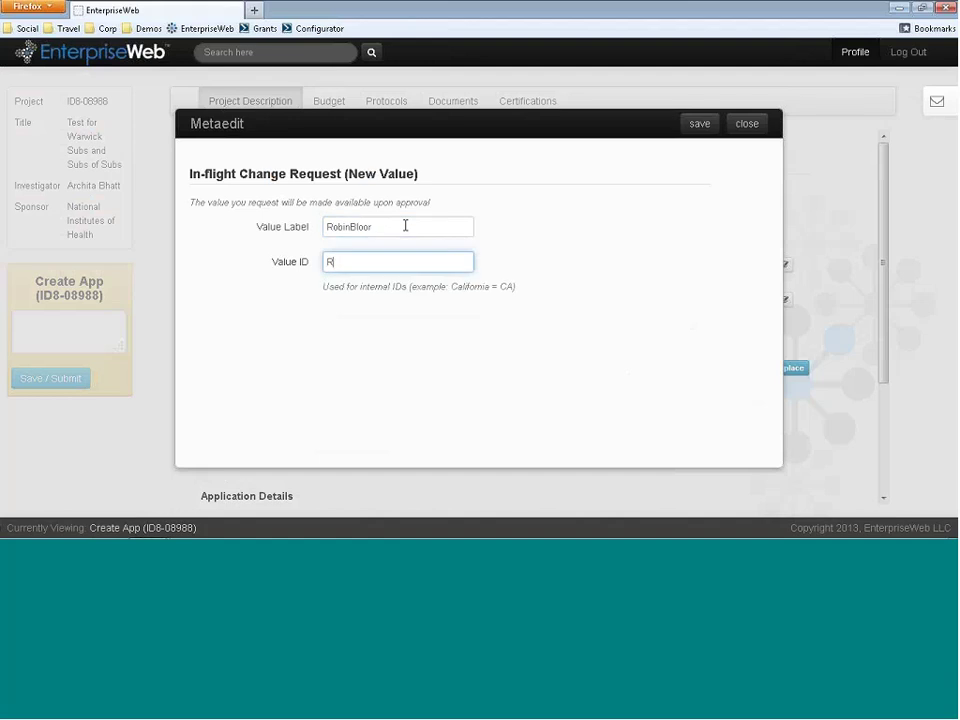
type("obinBloor")
left_click(536, 231)
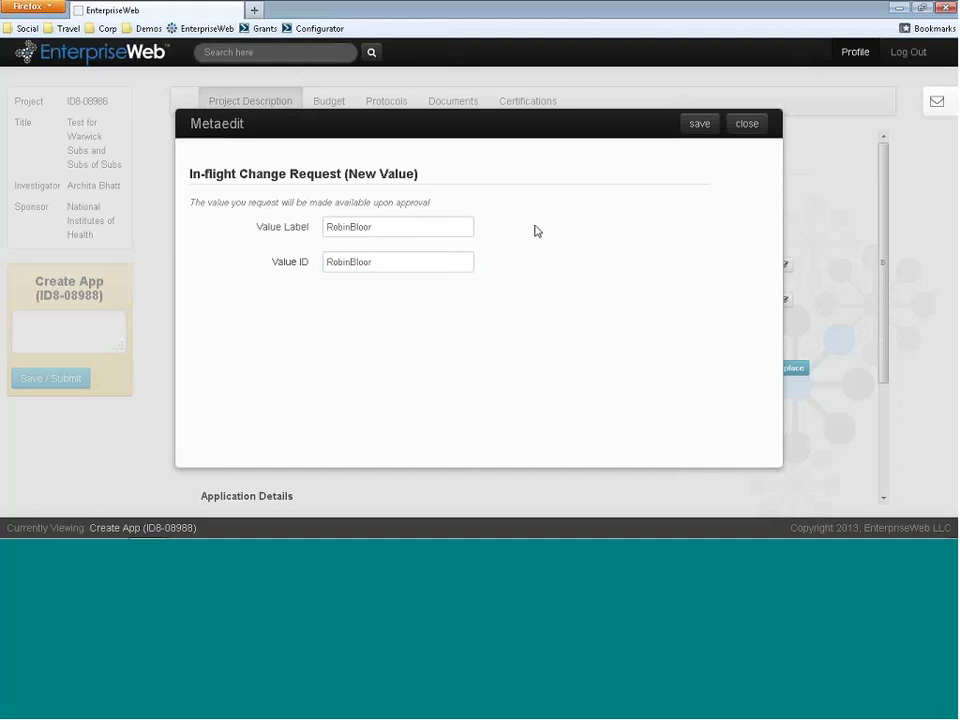
left_click(703, 124)
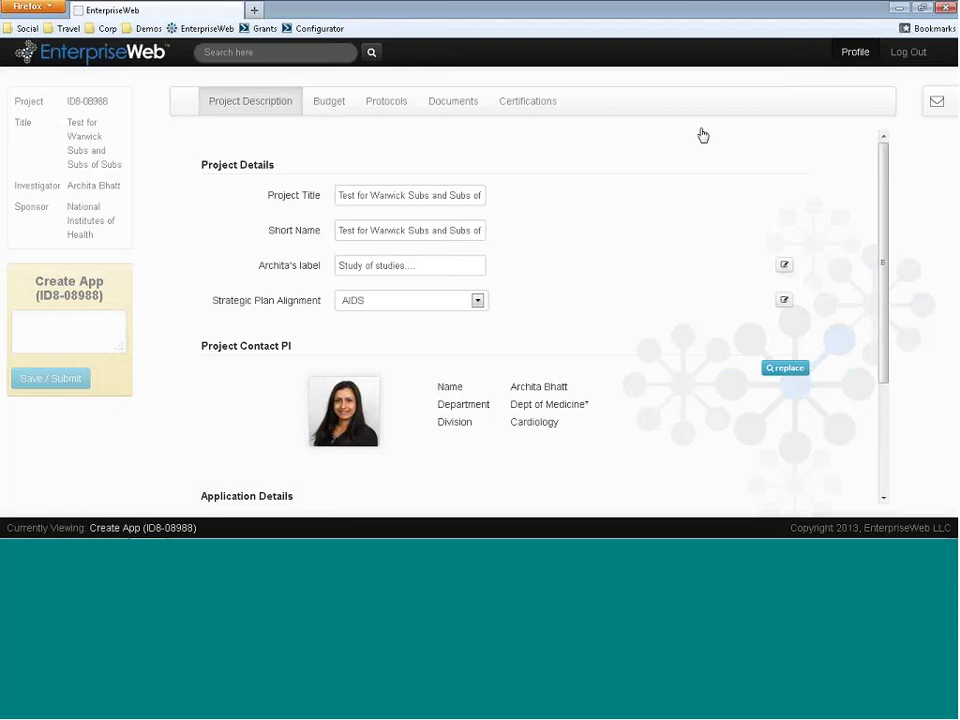
- Log out, then sign in with the reviewer's e-mail user ID and password
left_click(904, 53)
left_click(162, 147)
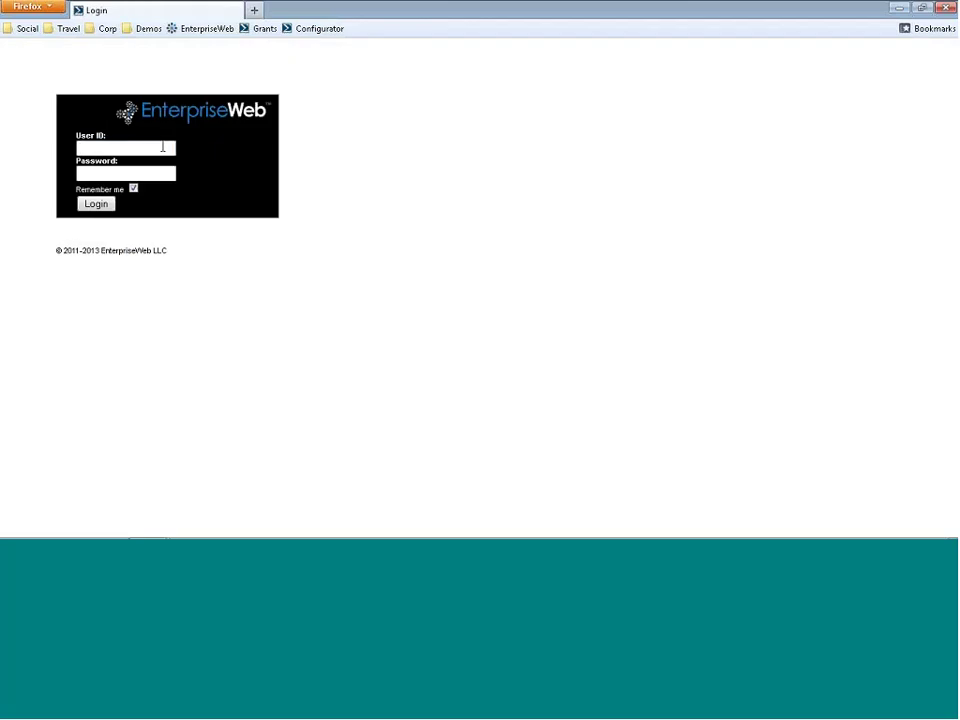
key("Tab")
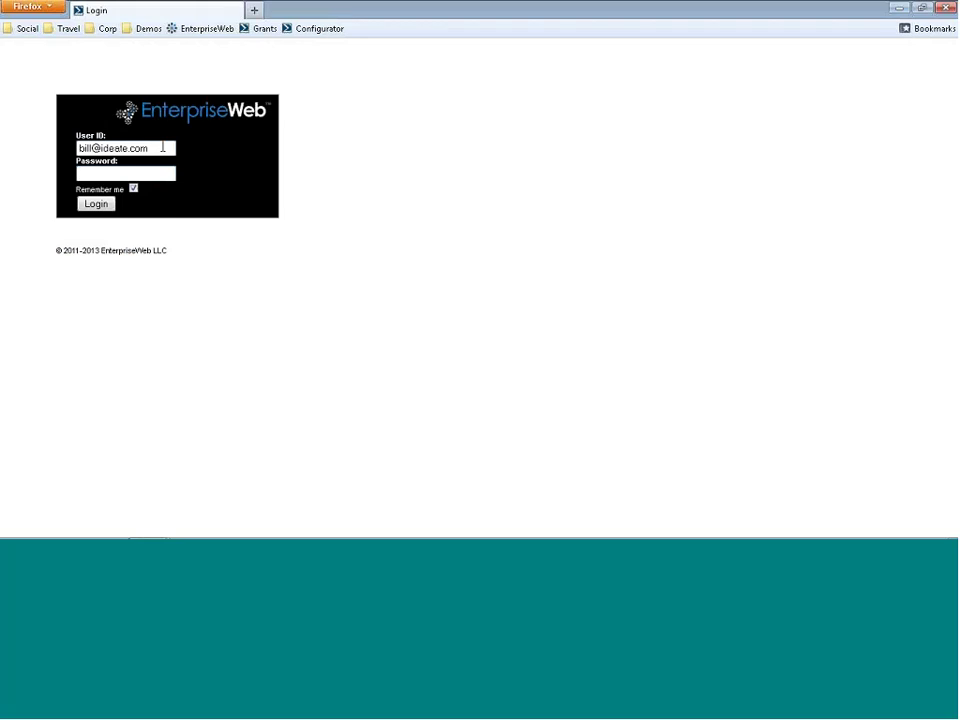
type("••••")
key("Return")
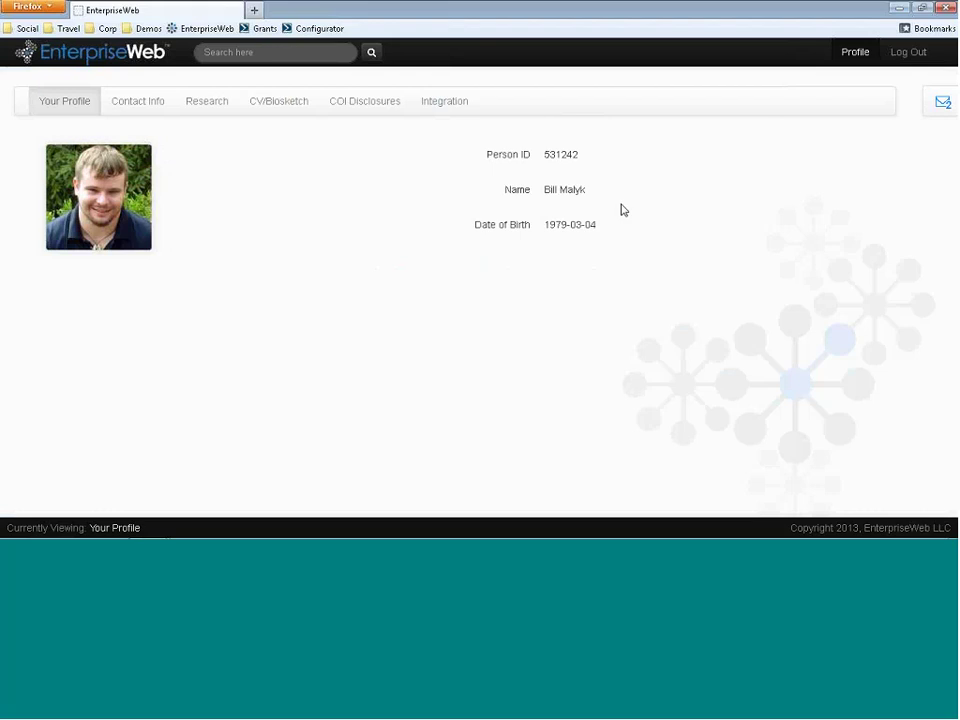
- In the Review In-flight Data Model Change task, apply the Accept (Apply Globally) decision
left_click(936, 114)
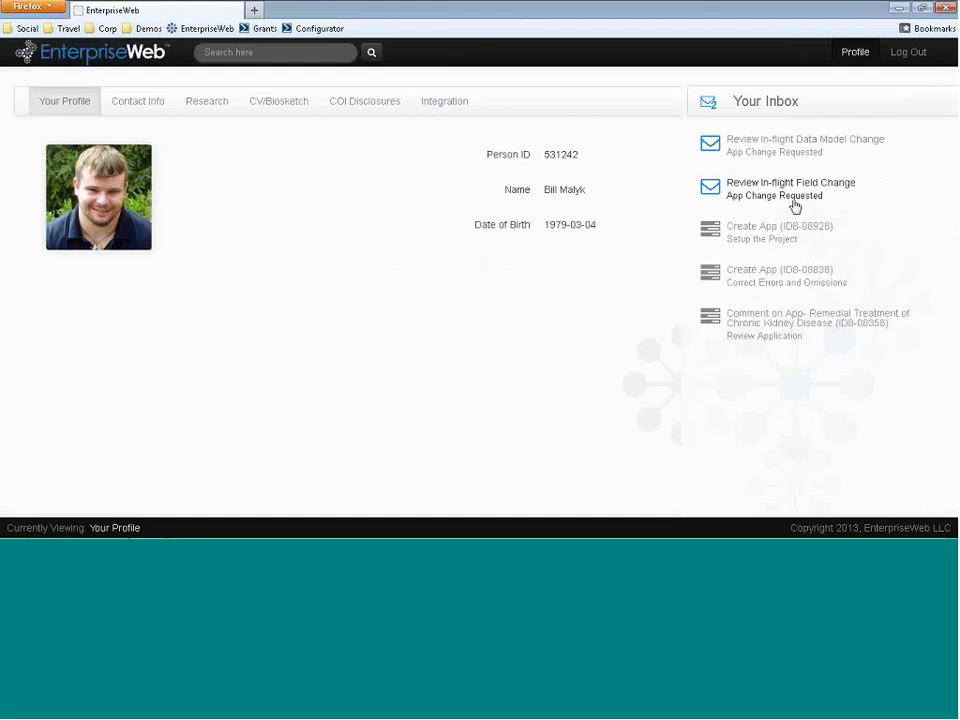
left_click(797, 157)
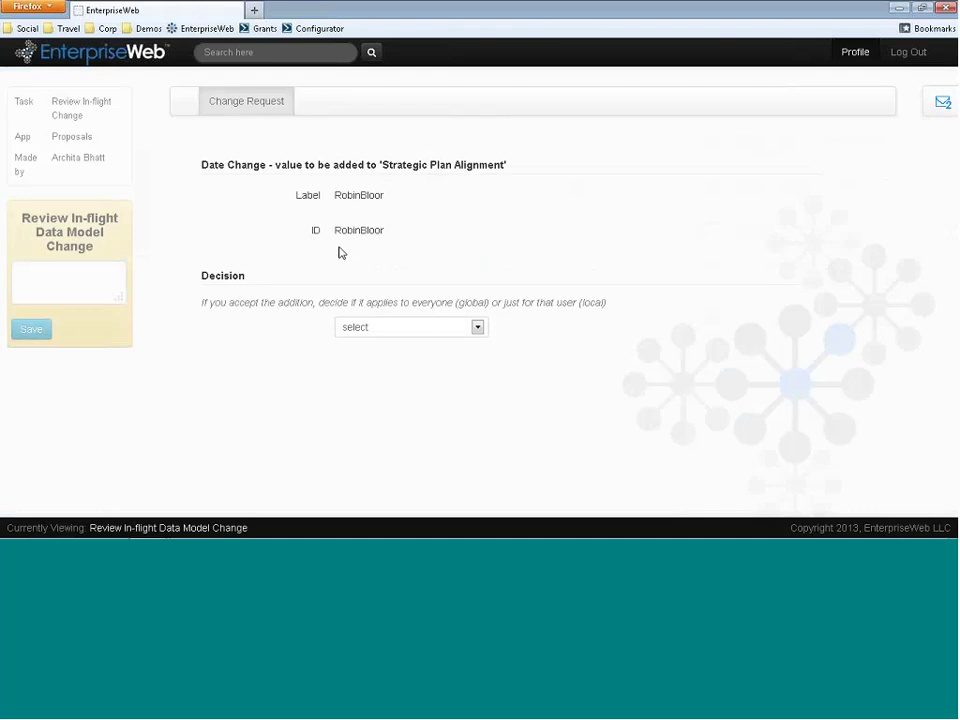
left_click(392, 334)
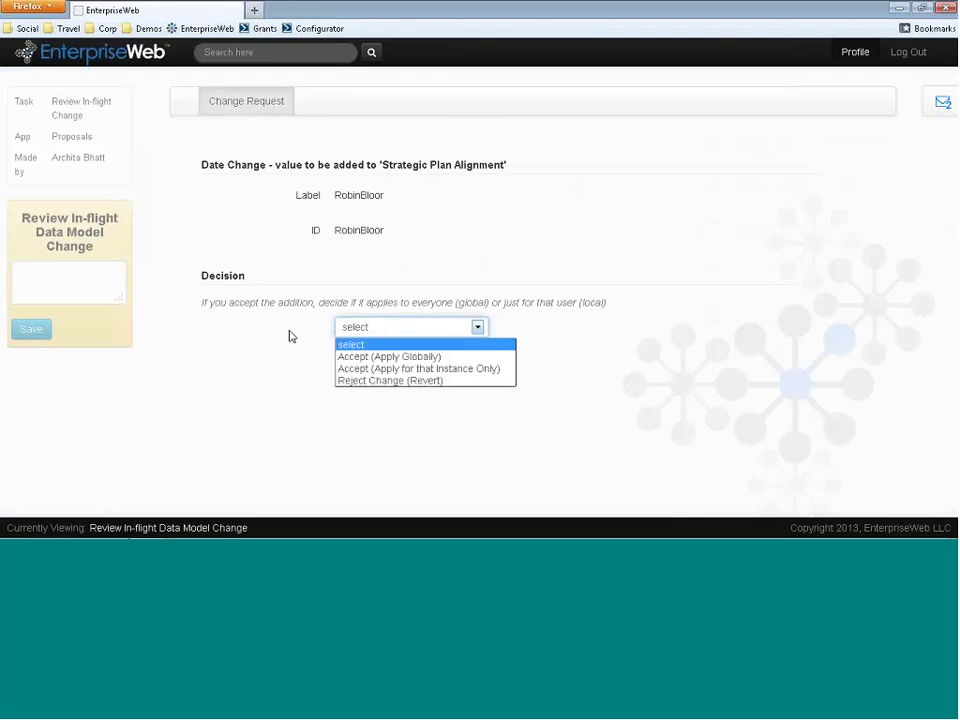
left_click(341, 356)
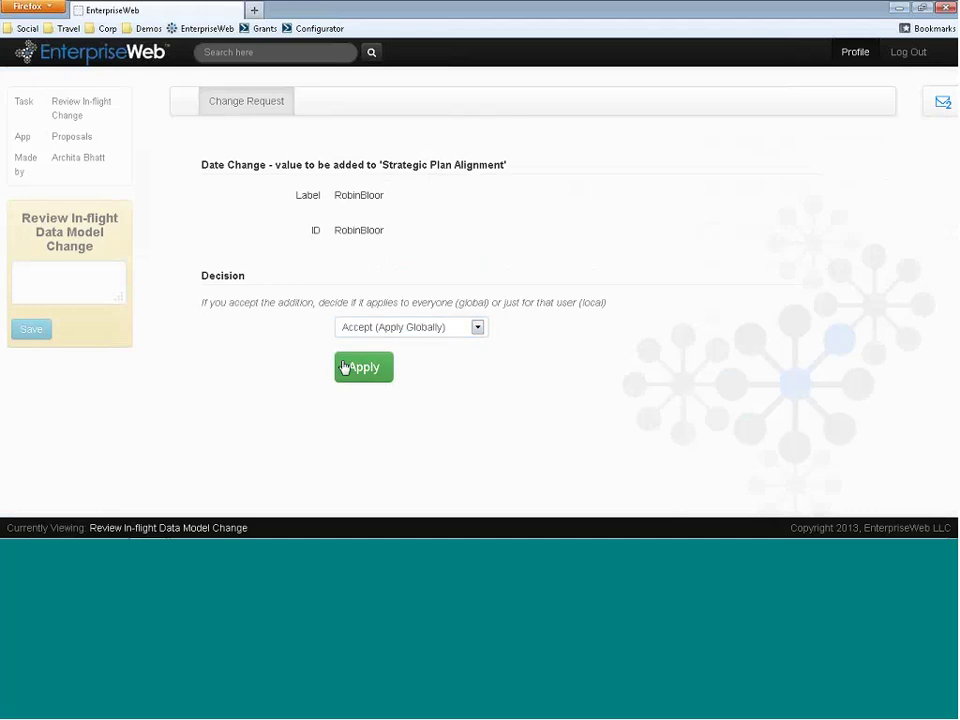
left_click(344, 367)
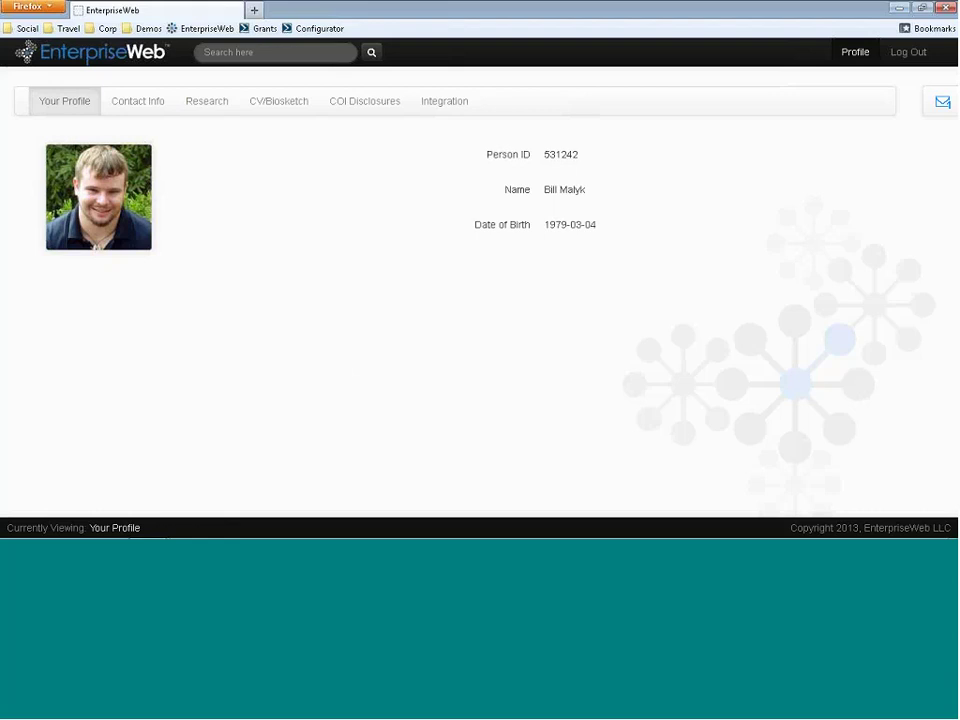
- Open the field change review task and compare Better Description with the requested label's help text
left_click(942, 103)
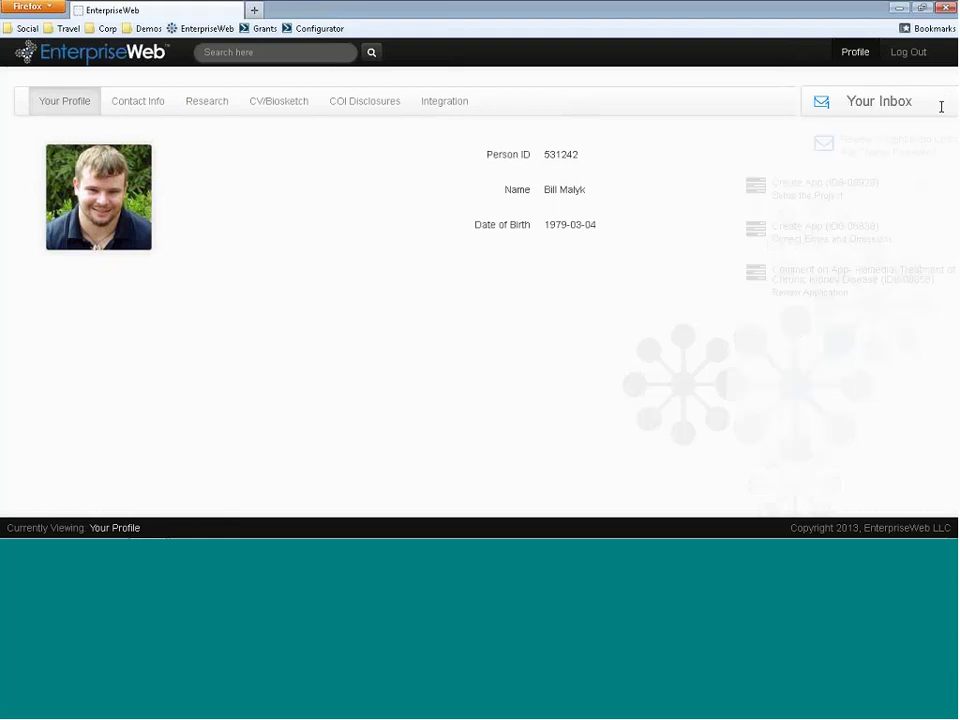
left_click(827, 156)
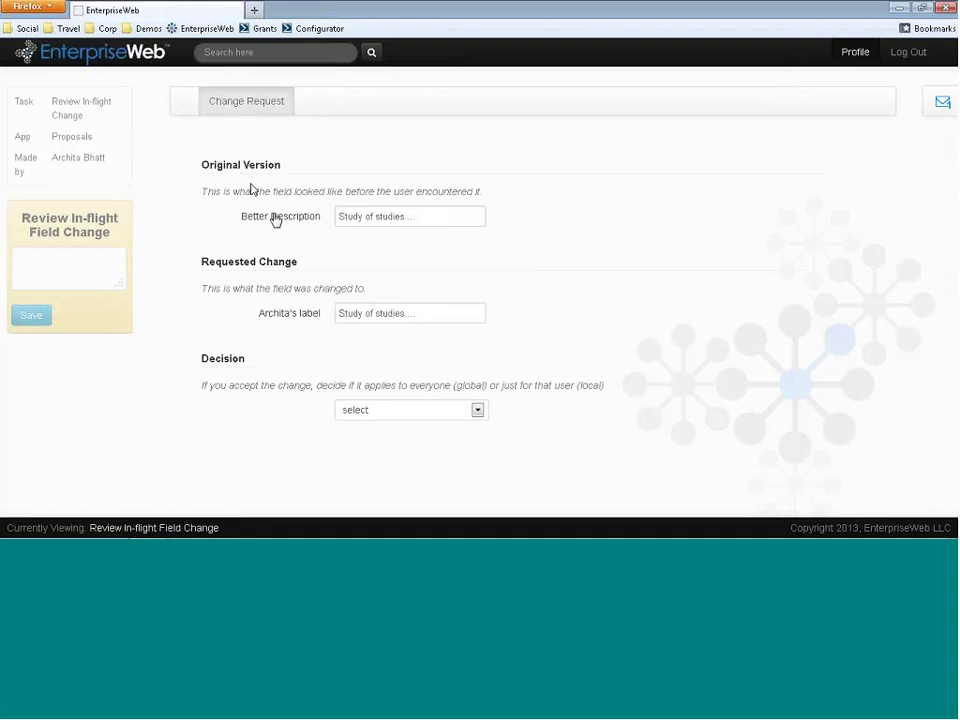
left_click(367, 216)
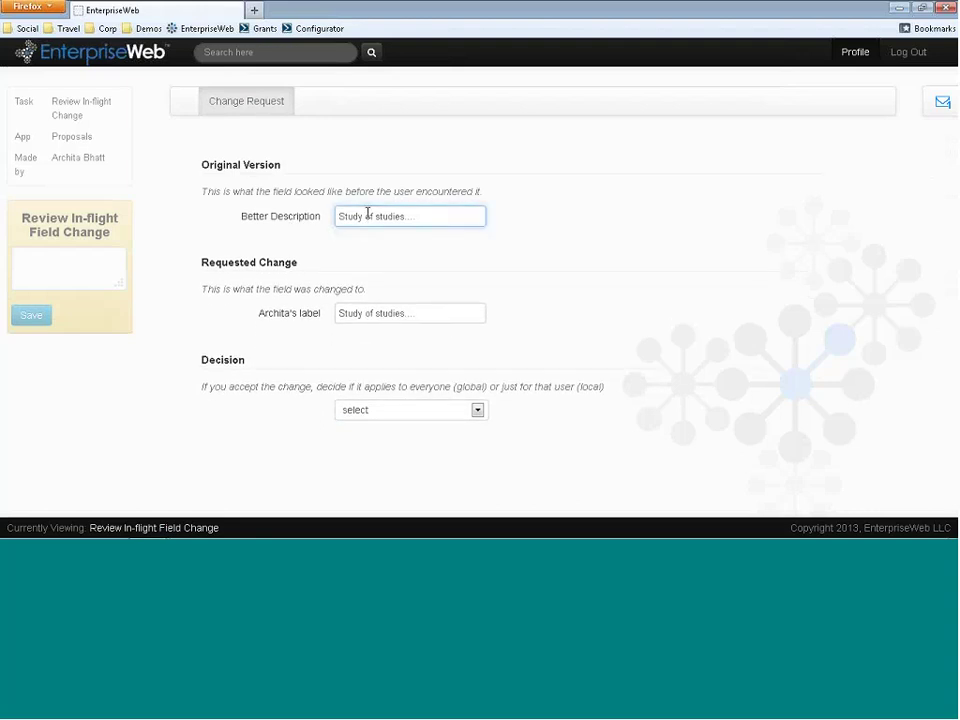
left_click(284, 303)
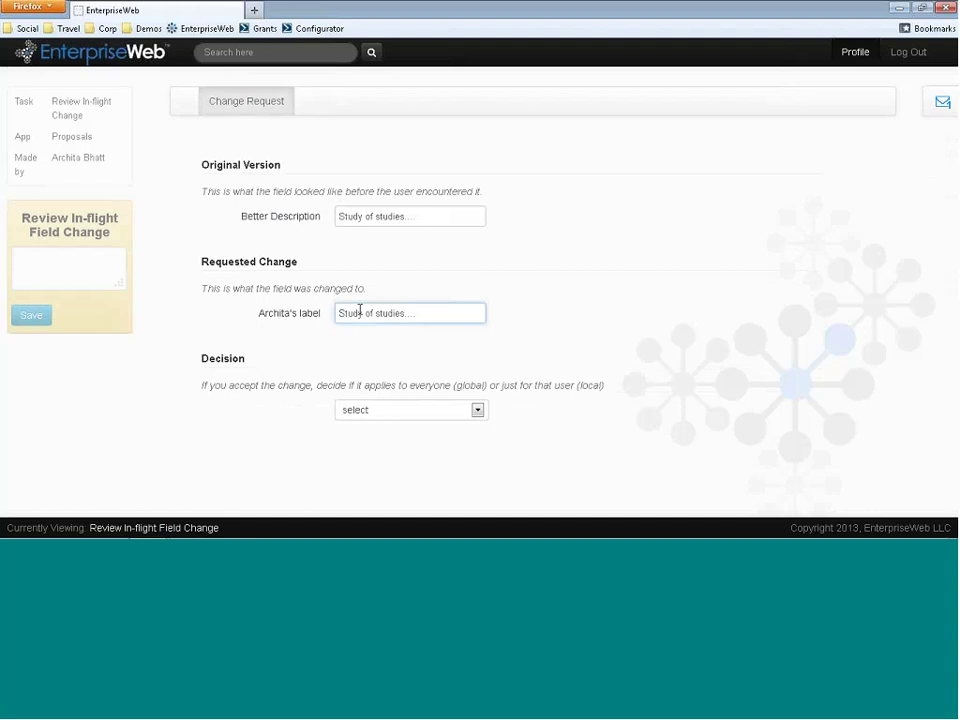
left_click(358, 313)
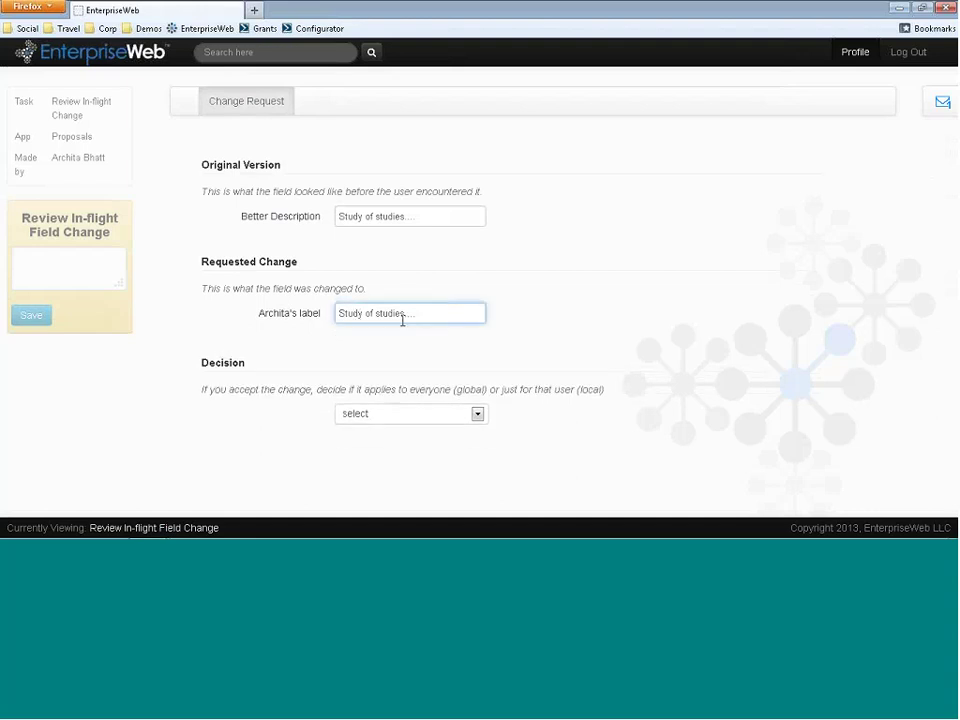
left_click(450, 217)
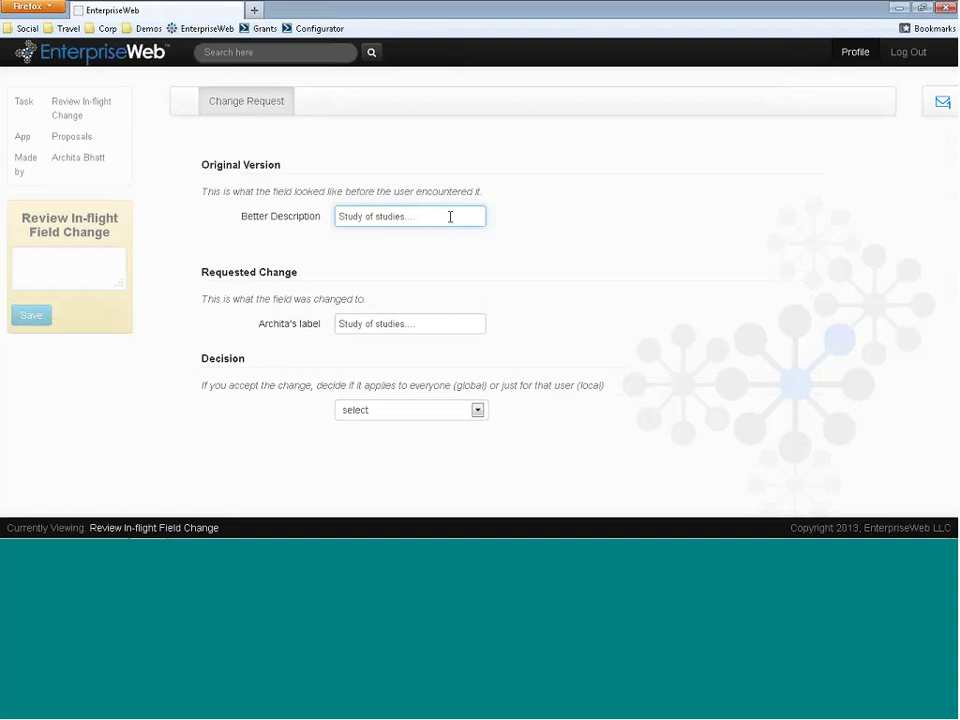
left_click(432, 310)
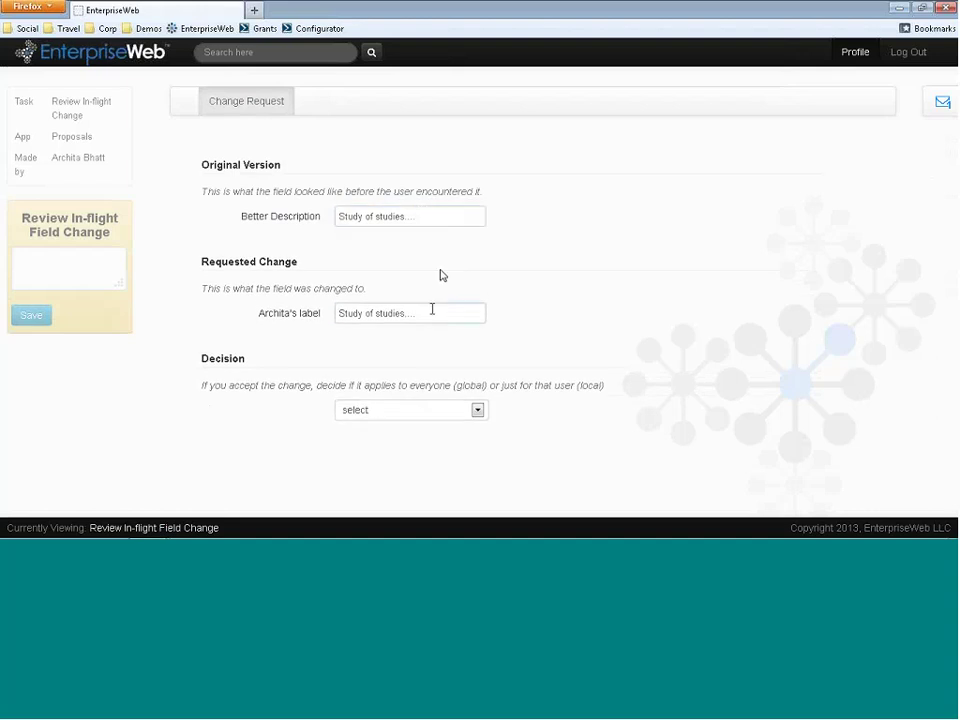
left_click(426, 320)
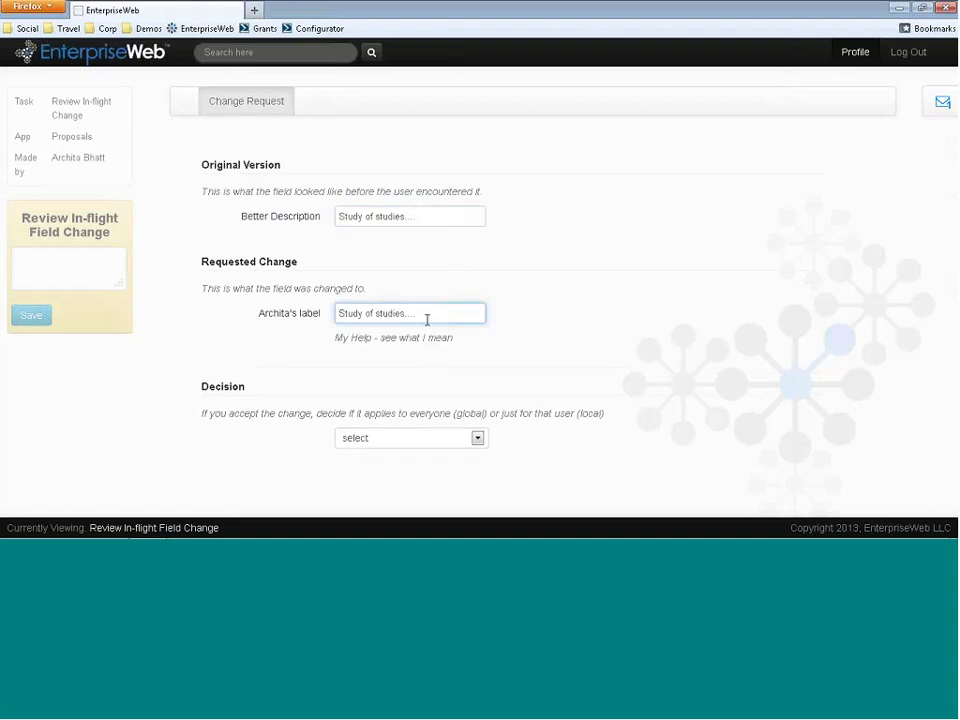
- Set the decision to Reject Change (Revert) and apply it
left_click(416, 437)
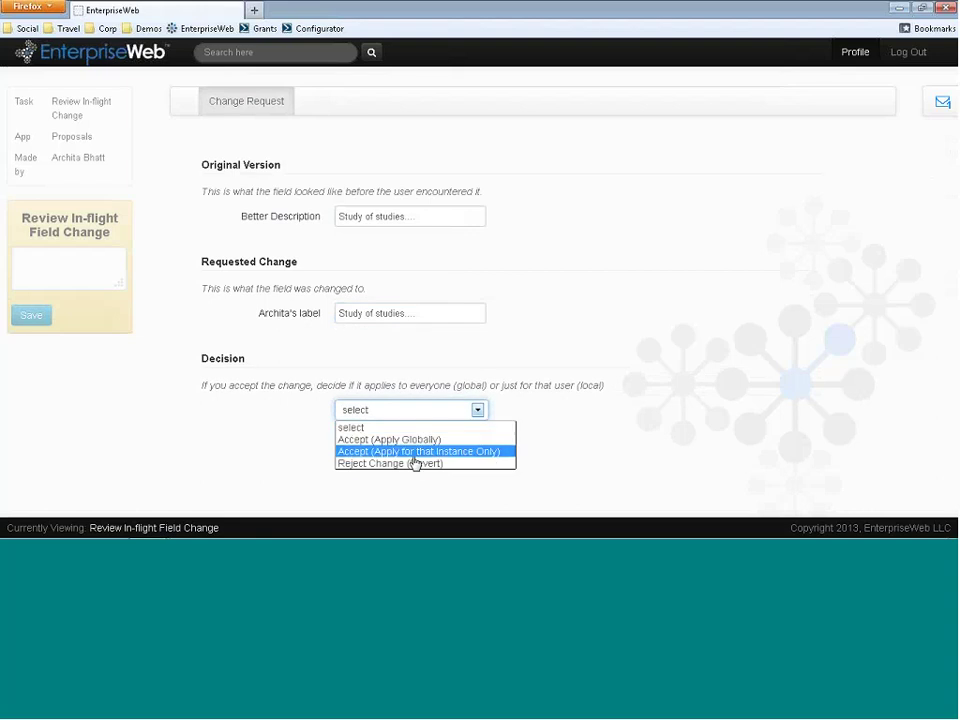
left_click(414, 465)
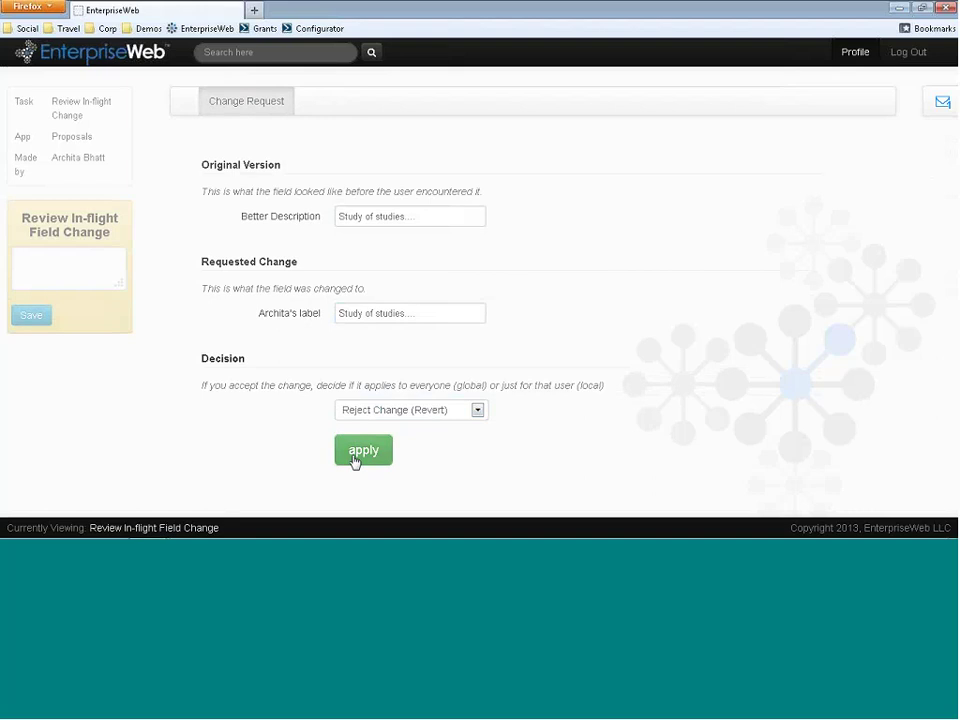
left_click(362, 451)
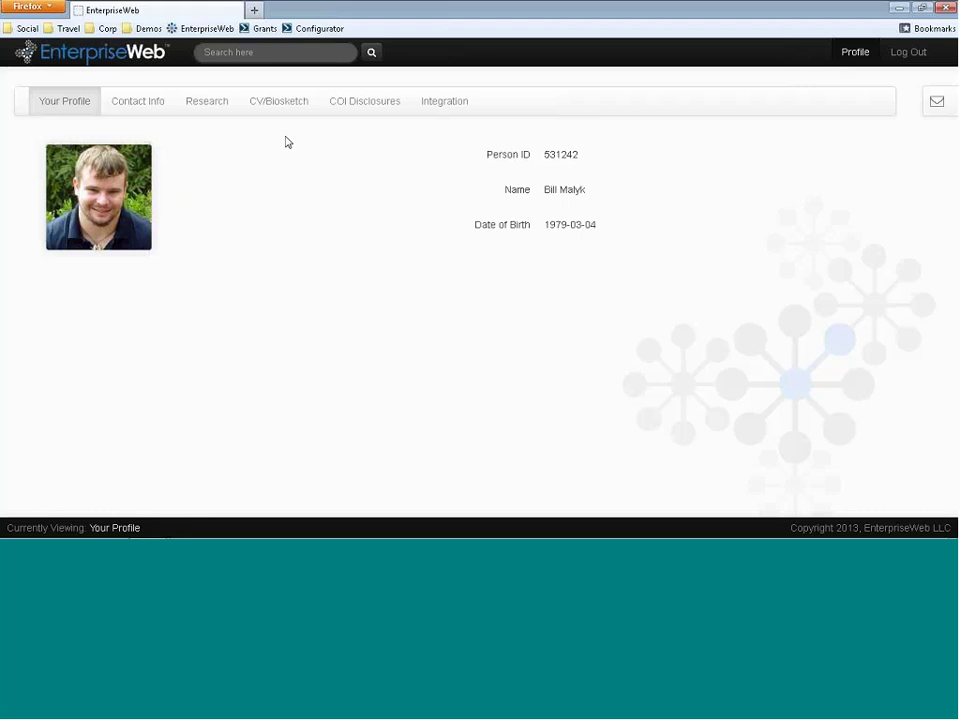
- Sign out, then log in with the requester's user ID and password
left_click(909, 52)
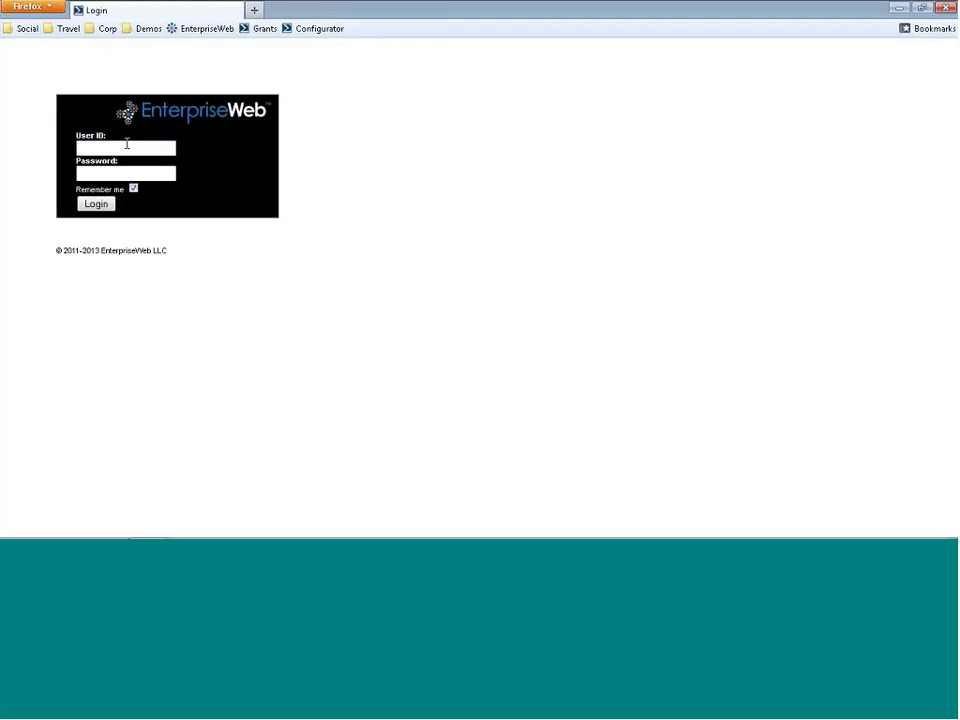
key("Down")
key("Tab")
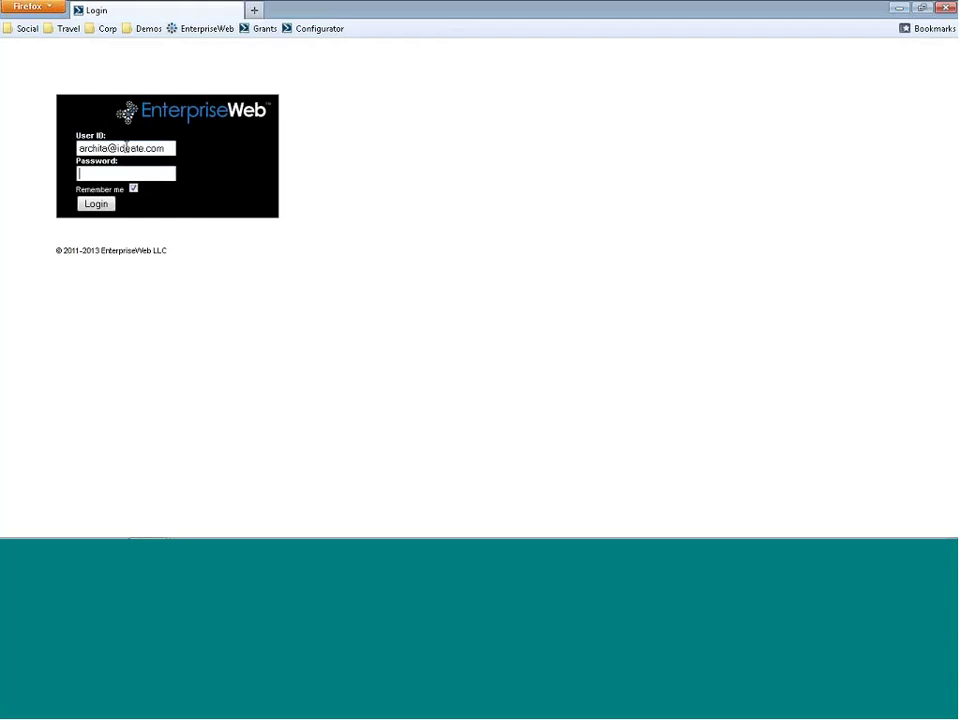
type("password")
key("Return")
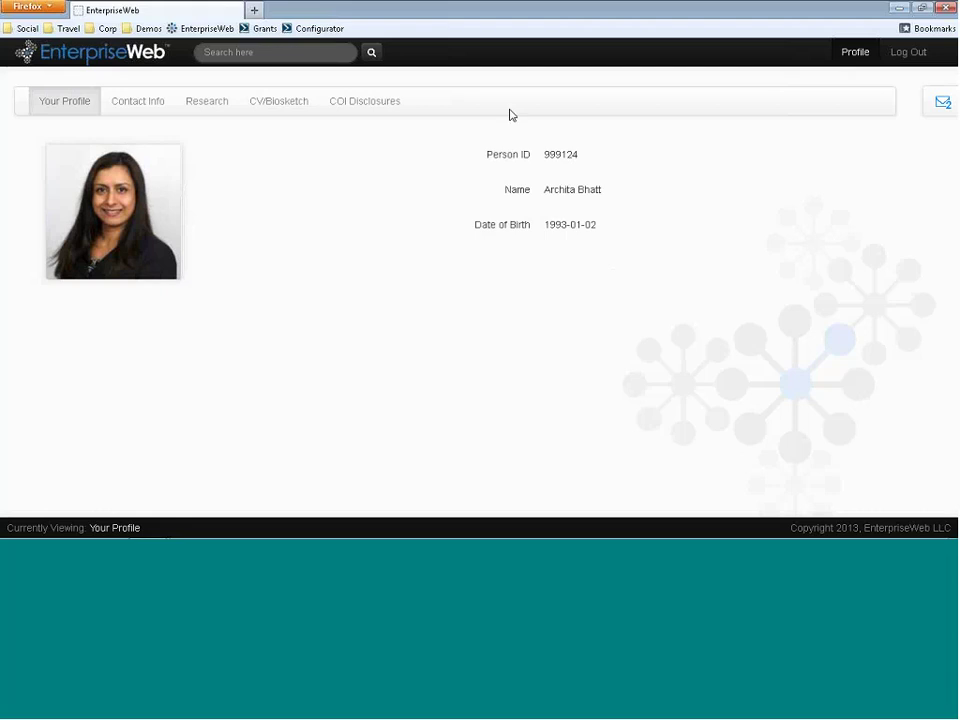
- Acknowledge the In-flight Change Denied decision for the field relabel
left_click(942, 101)
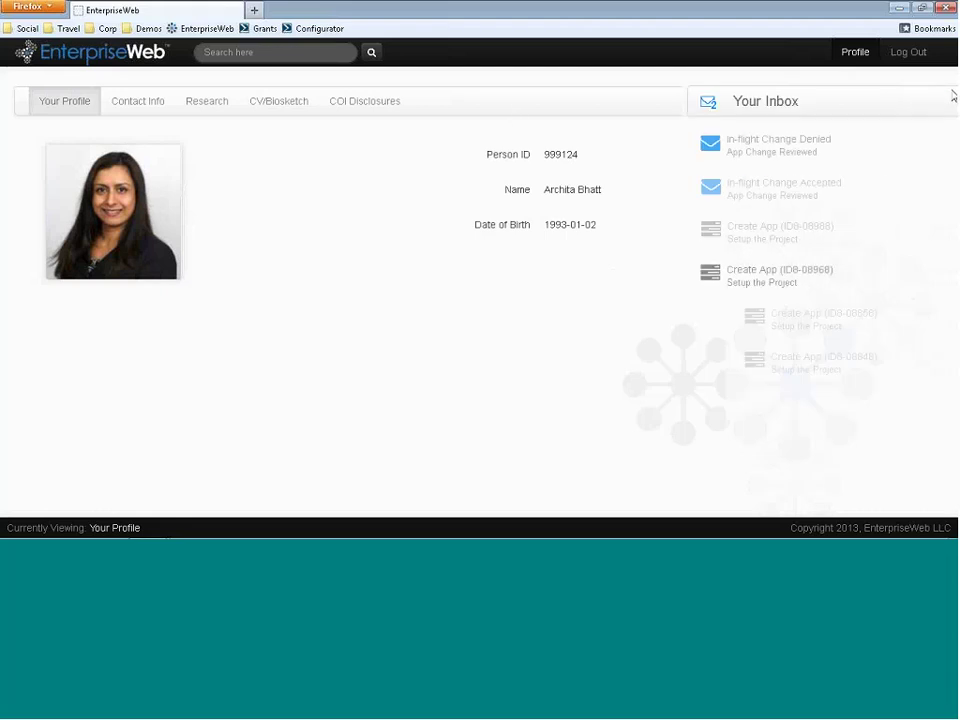
left_click(820, 145)
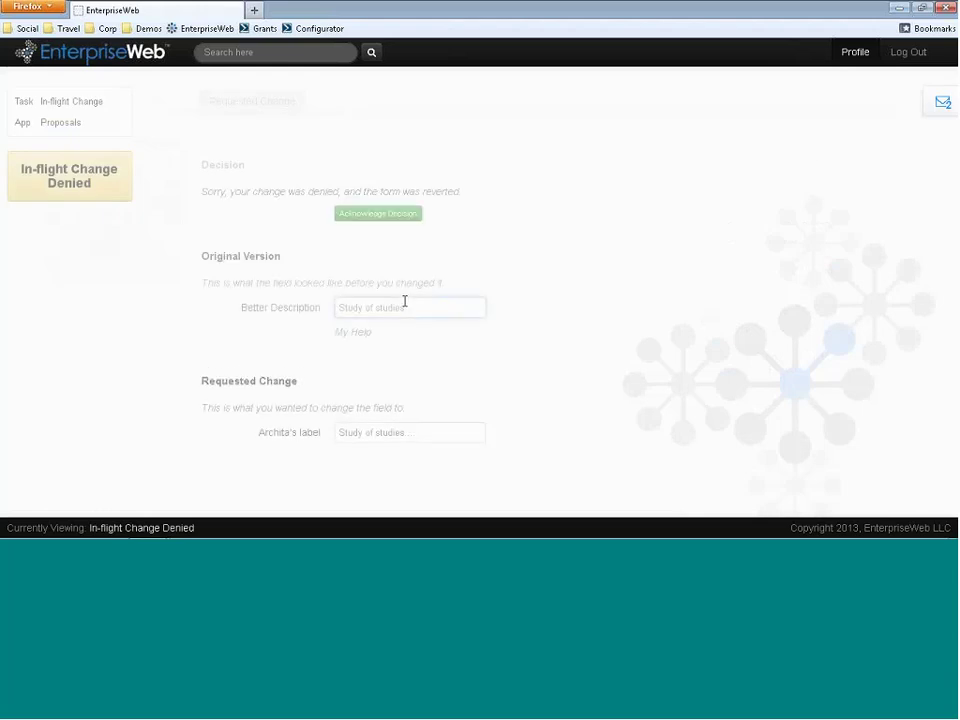
left_click(389, 228)
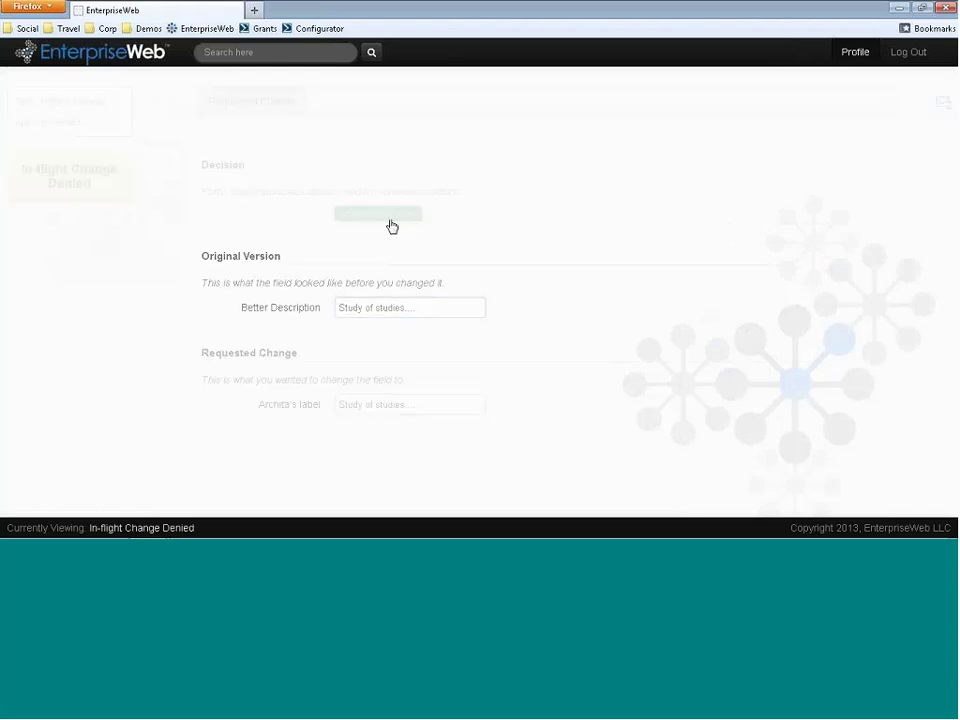
- Acknowledge the In-flight Change Accepted decision for the new Strategic Plan Alignment value
left_click(932, 104)
left_click(808, 145)
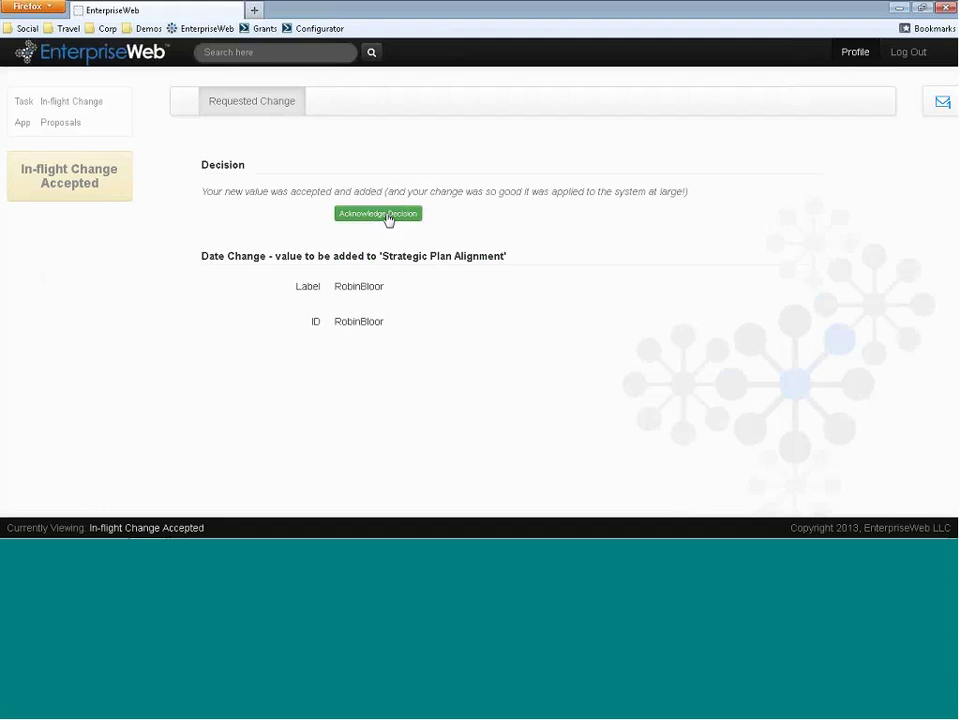
left_click(388, 216)
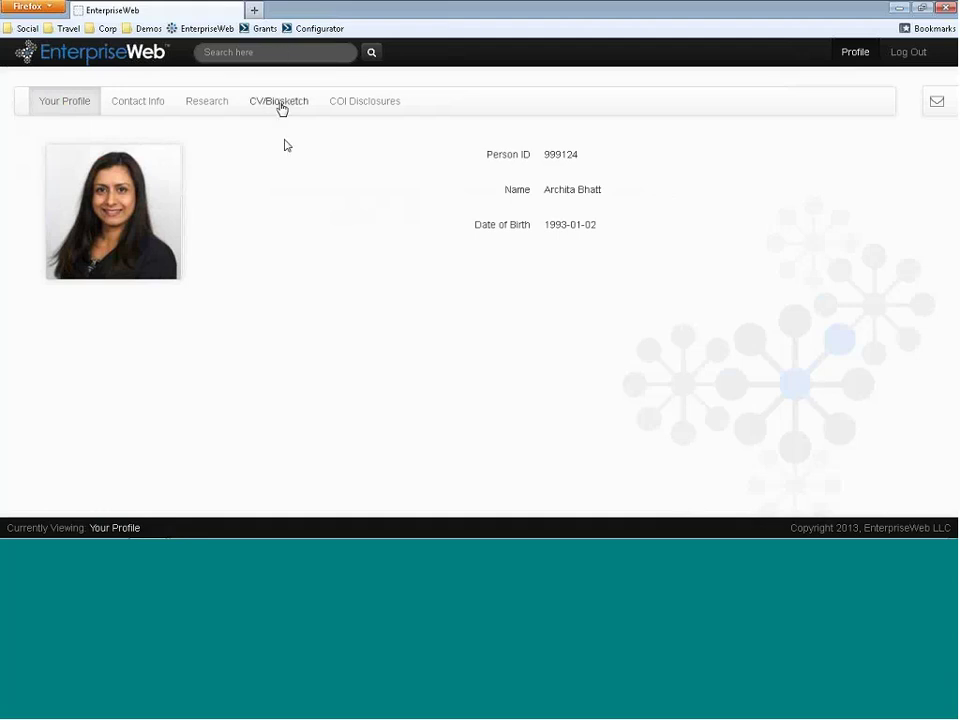
- Switch users by logging in with the suggested user ID and password, then open Your Inbox
left_click(318, 28)
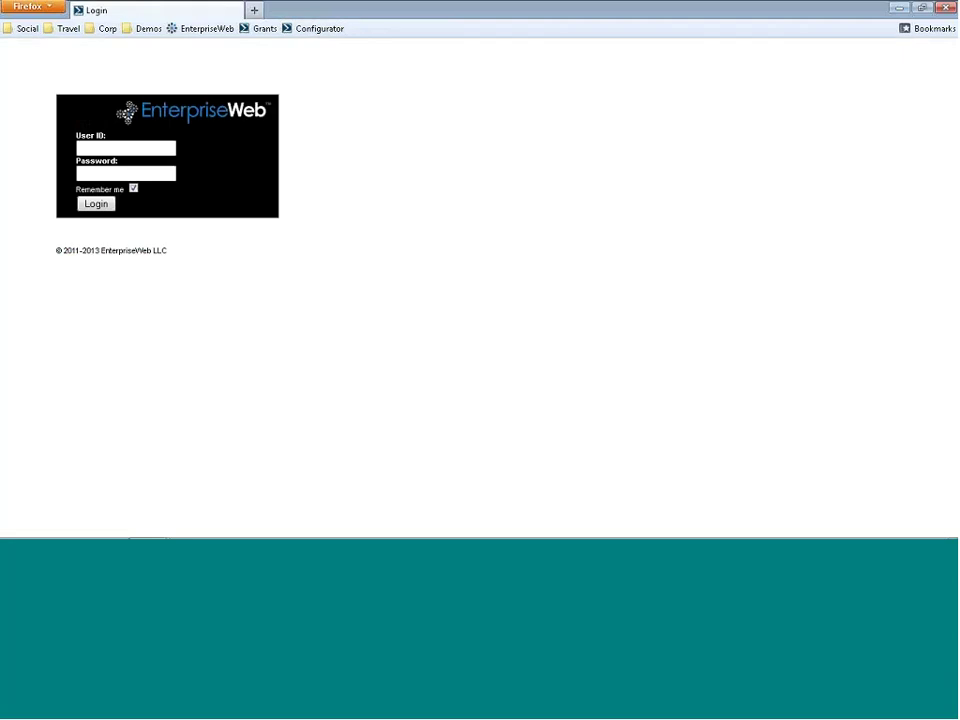
left_click(124, 147)
key("Tab")
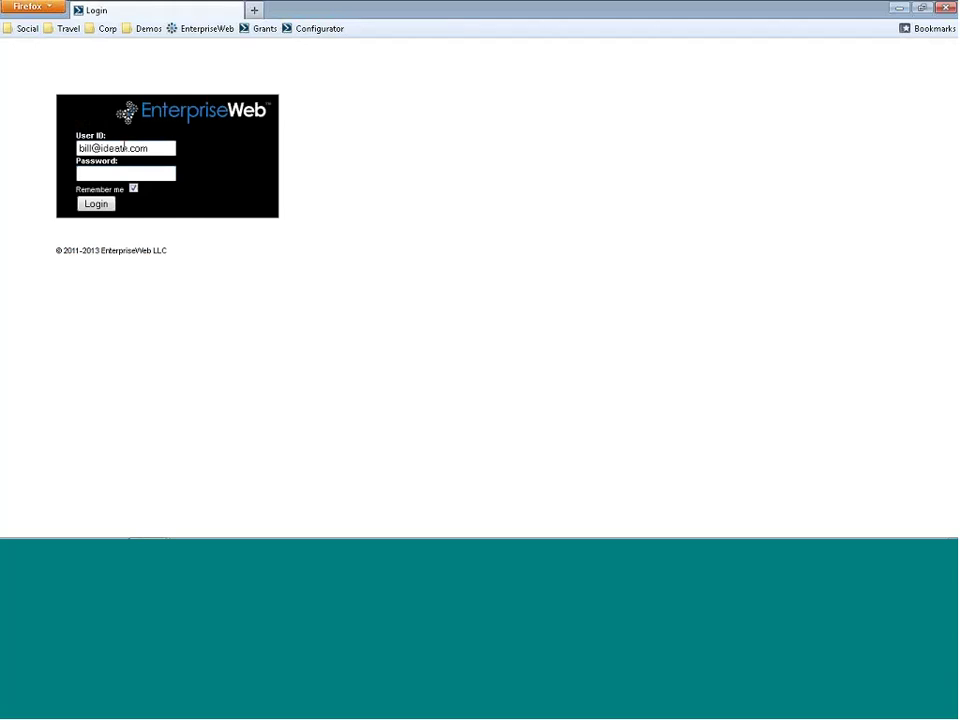
type("*****")
key("Return")
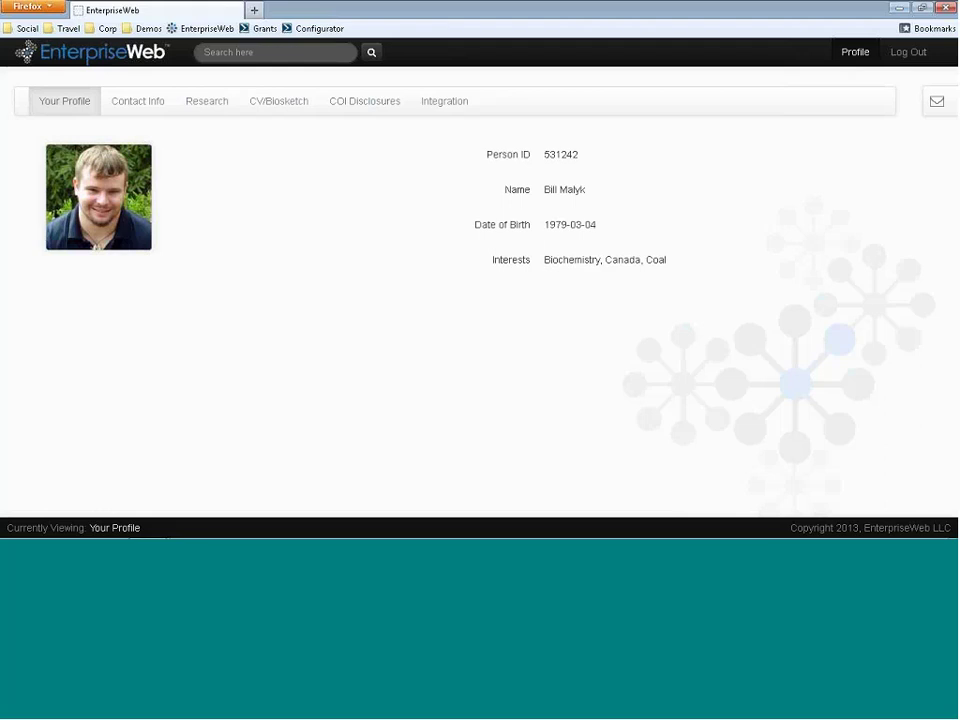
left_click(936, 99)
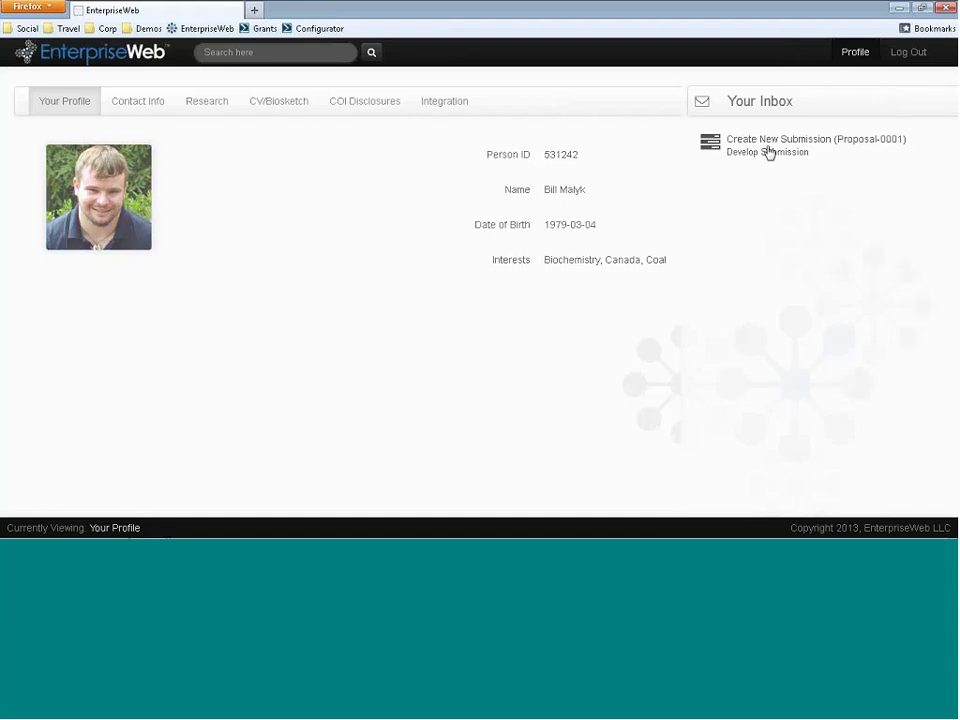
- Open the Proposal-0001 Create New Submission task and look over its General Info form
left_click(767, 152)
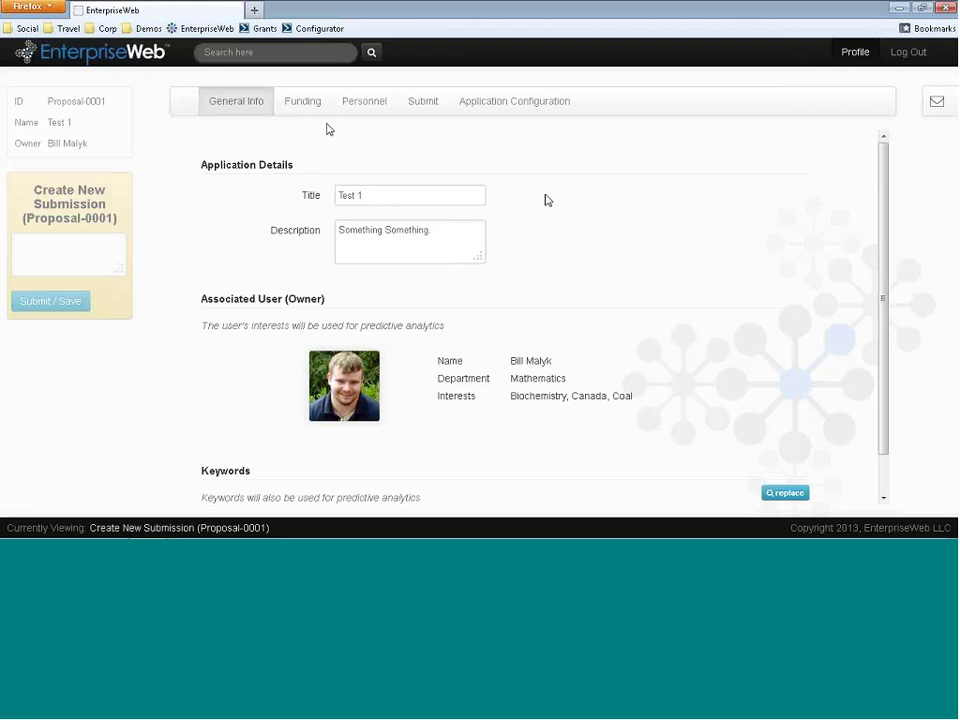
scroll(885, 212, "down", 1)
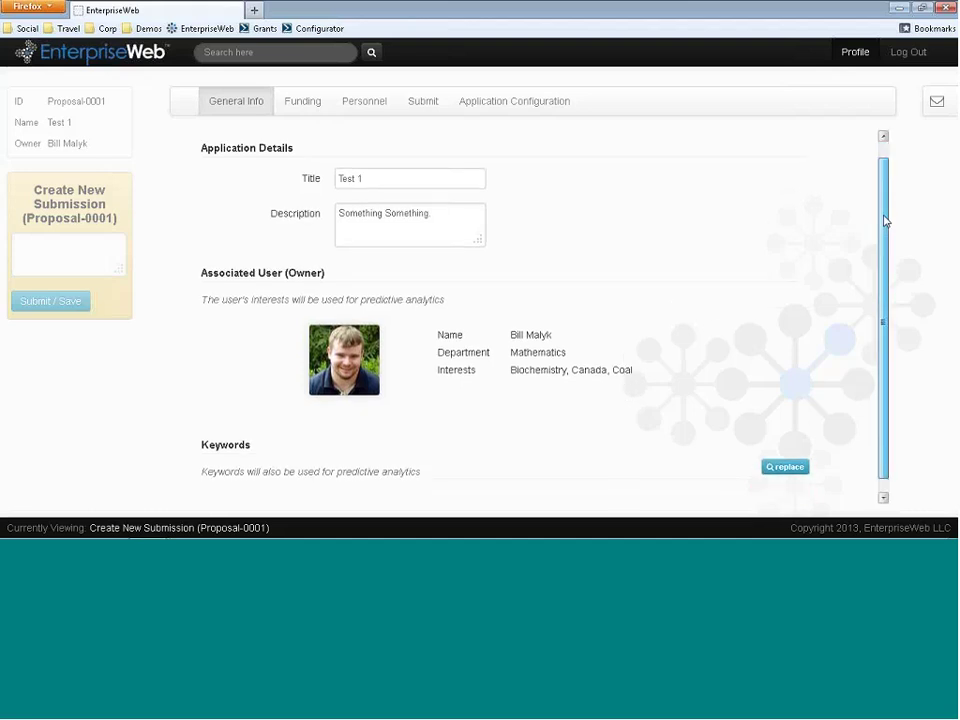
scroll(885, 183, "up", 1)
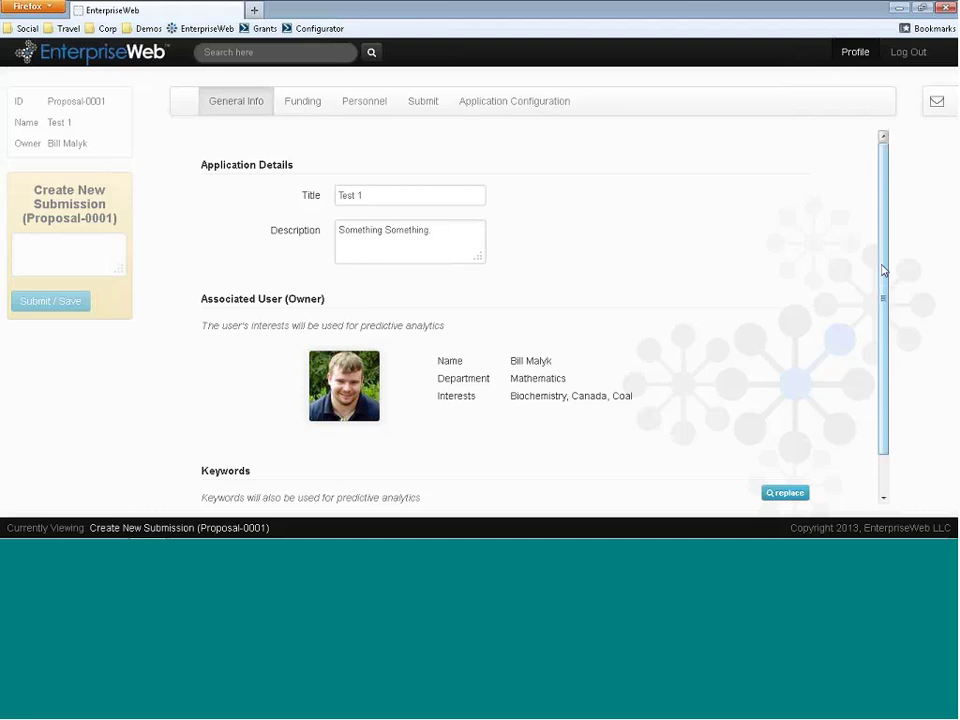
- Open row 1's 25% funding probability in Metaedit, then examine the SubmissionProbability policy
left_click(314, 108)
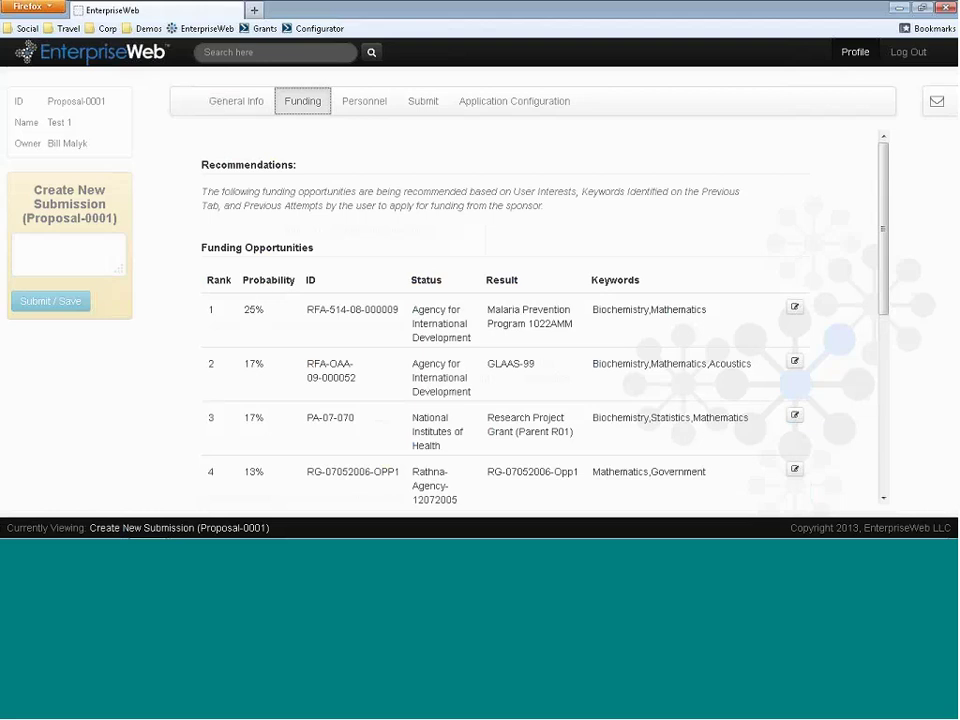
left_click(794, 308)
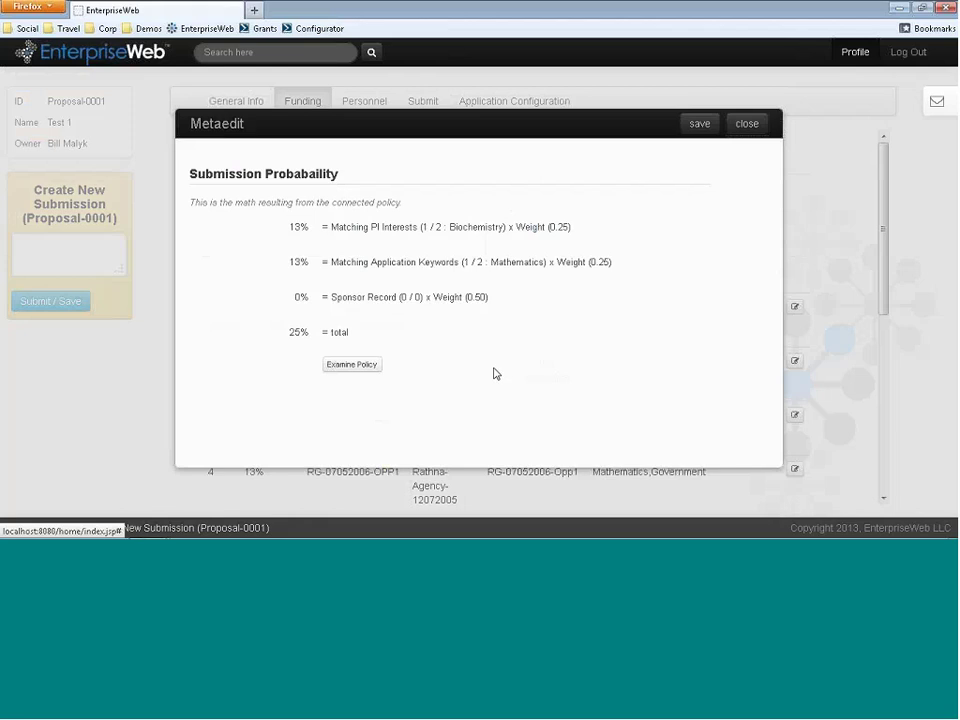
left_click(358, 365)
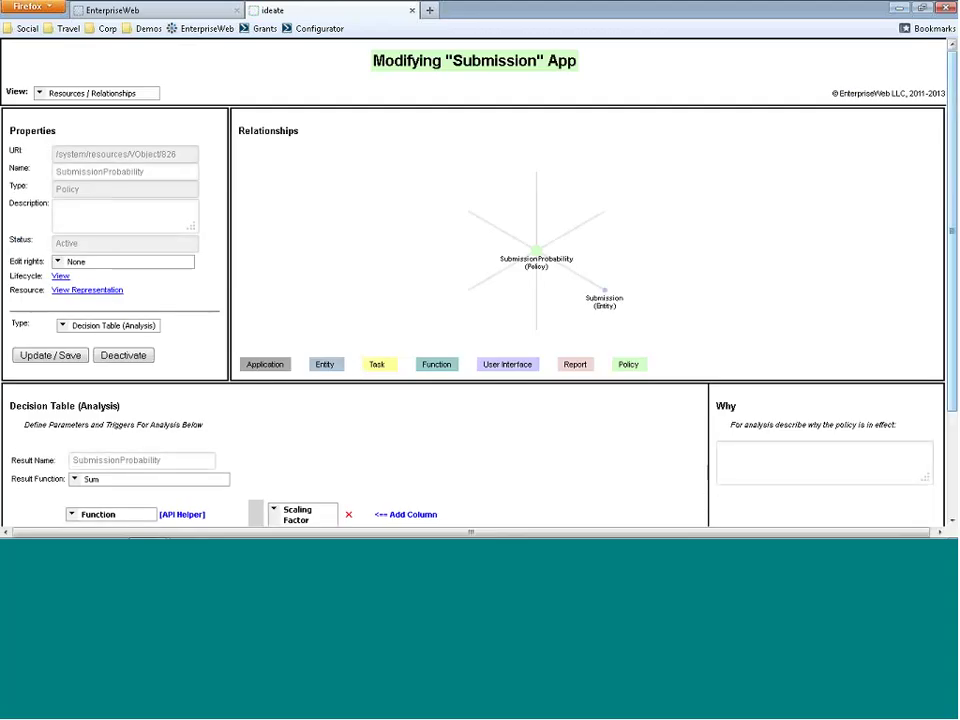
scroll(484, 470, "down", 3)
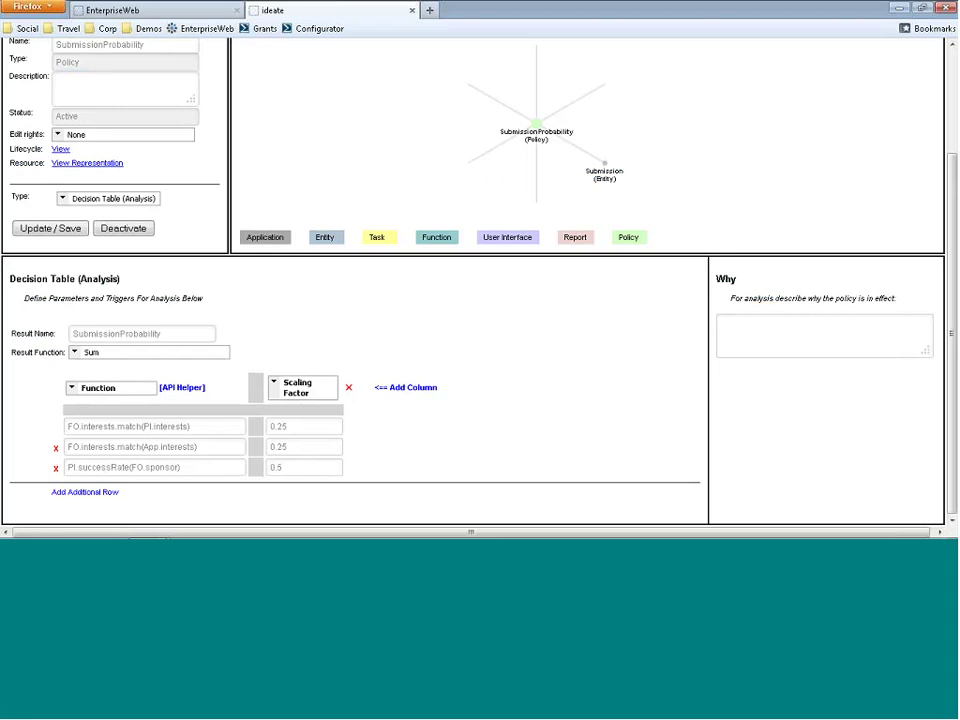
triple_click(192, 426)
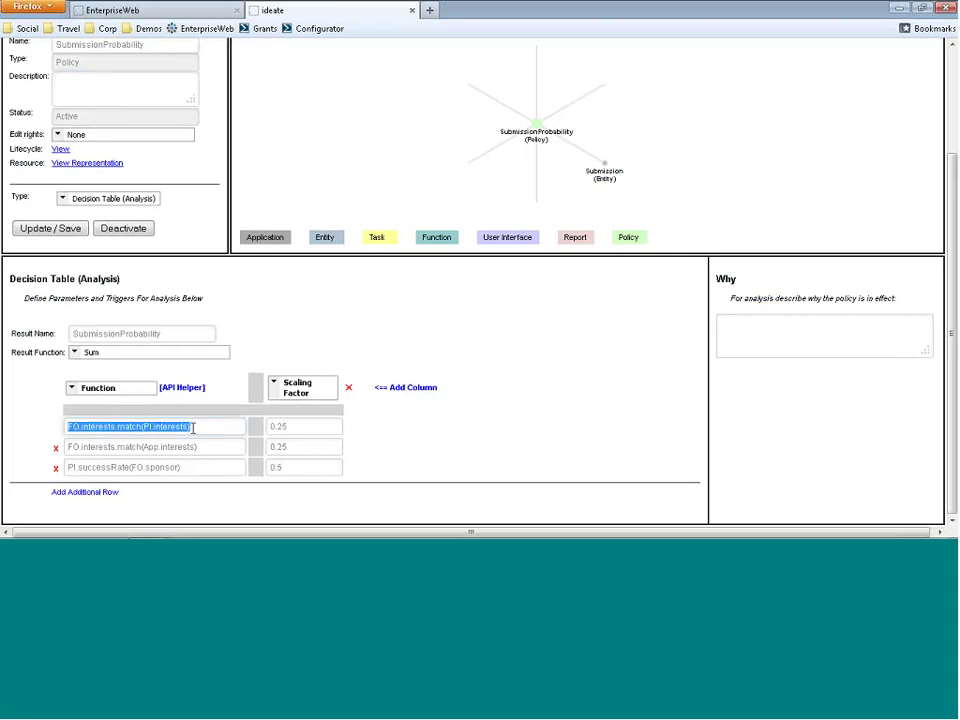
triple_click(186, 446)
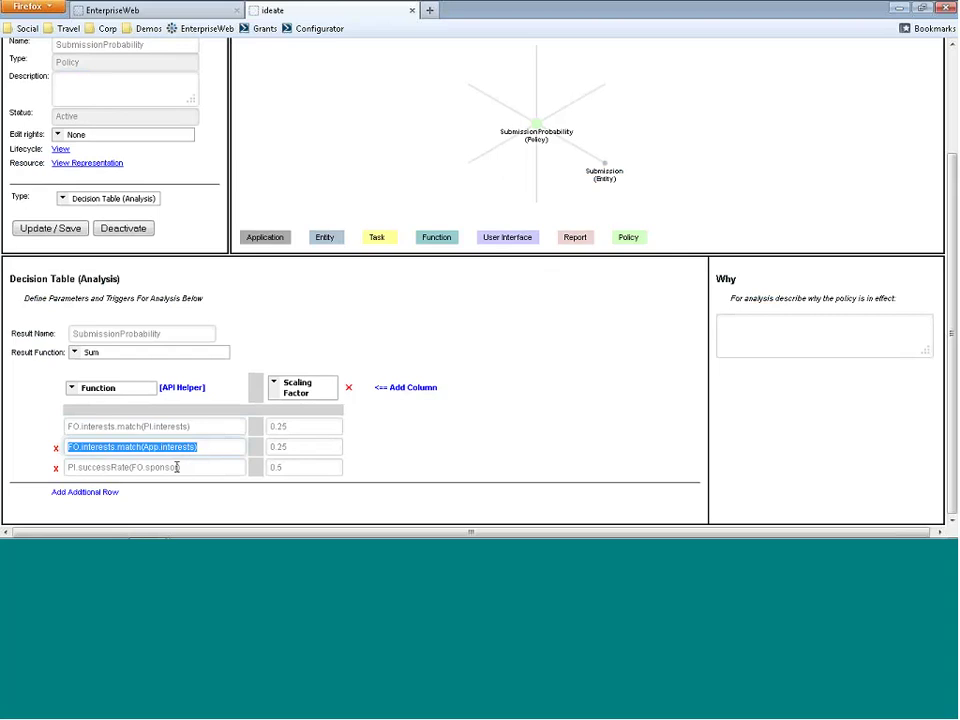
triple_click(177, 467)
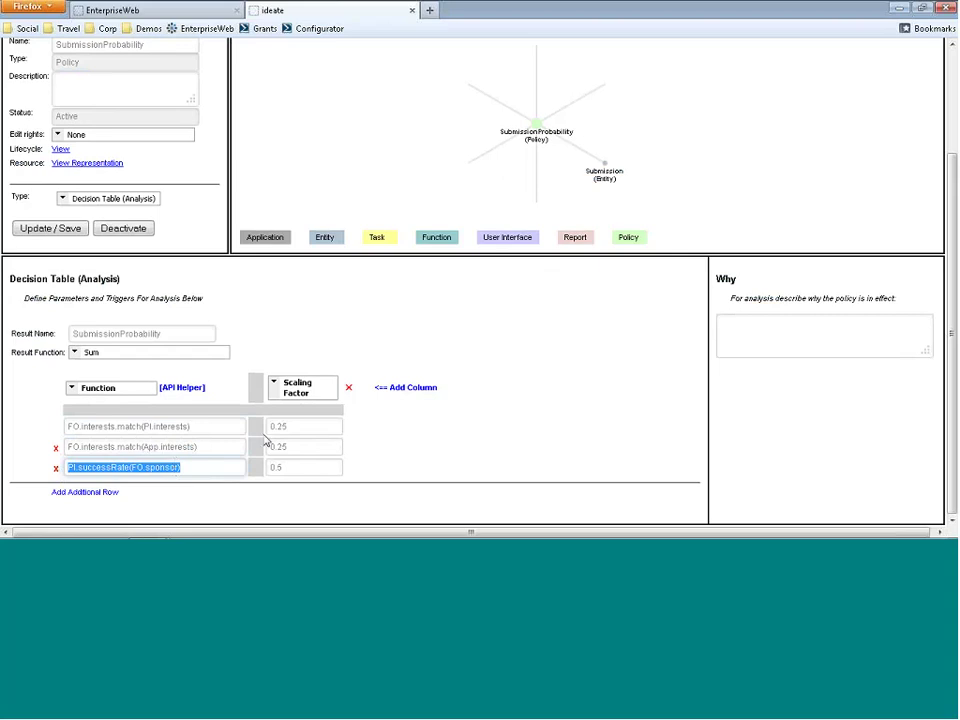
left_click(209, 432)
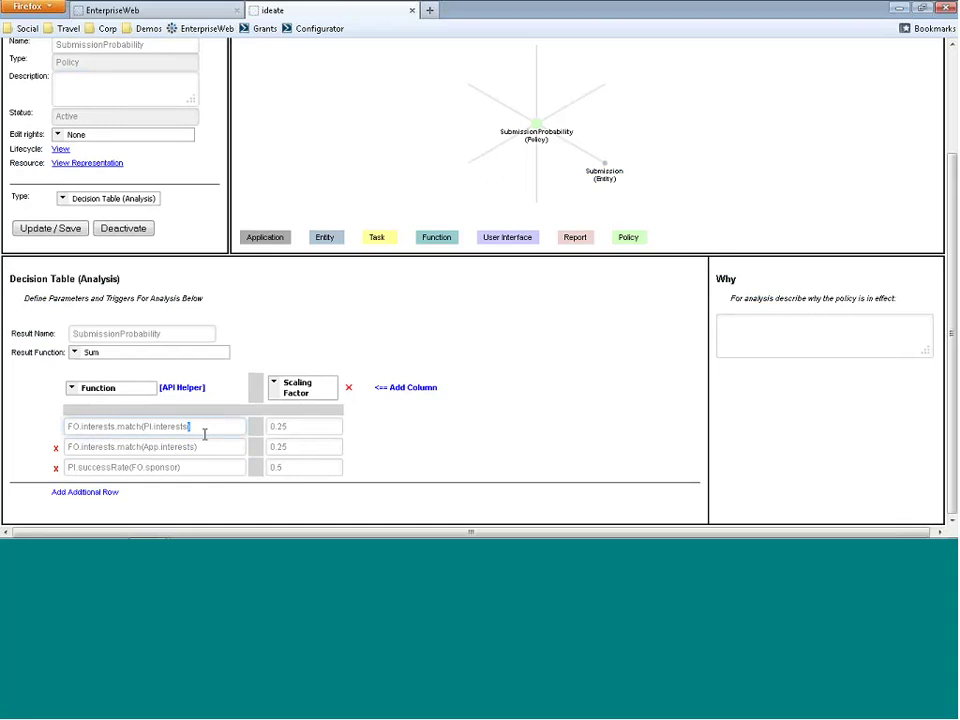
triple_click(194, 449)
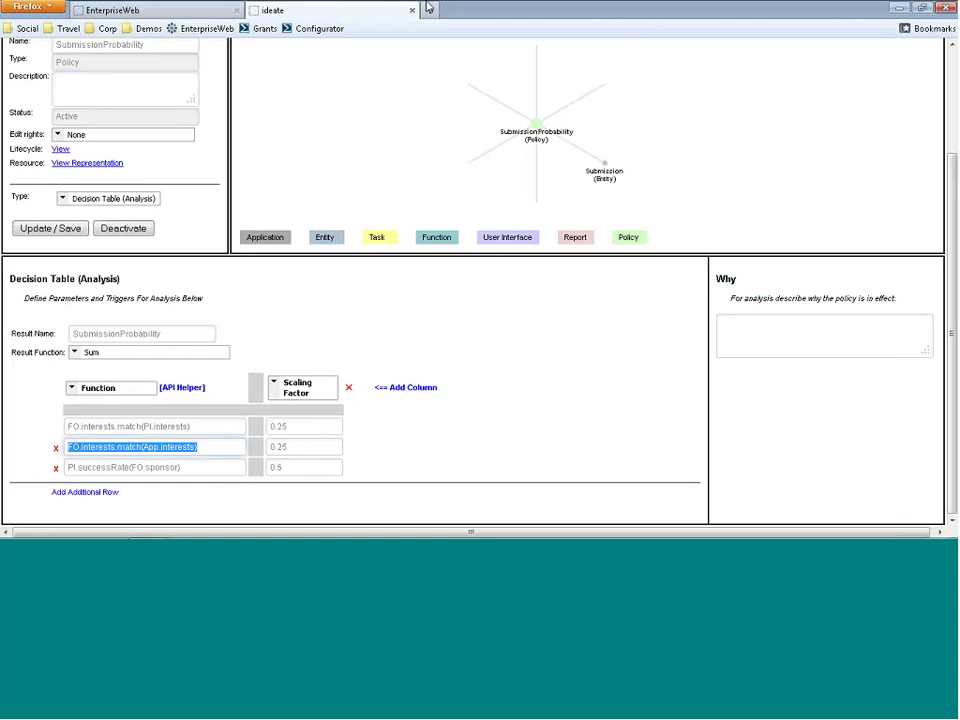
left_click(466, 10)
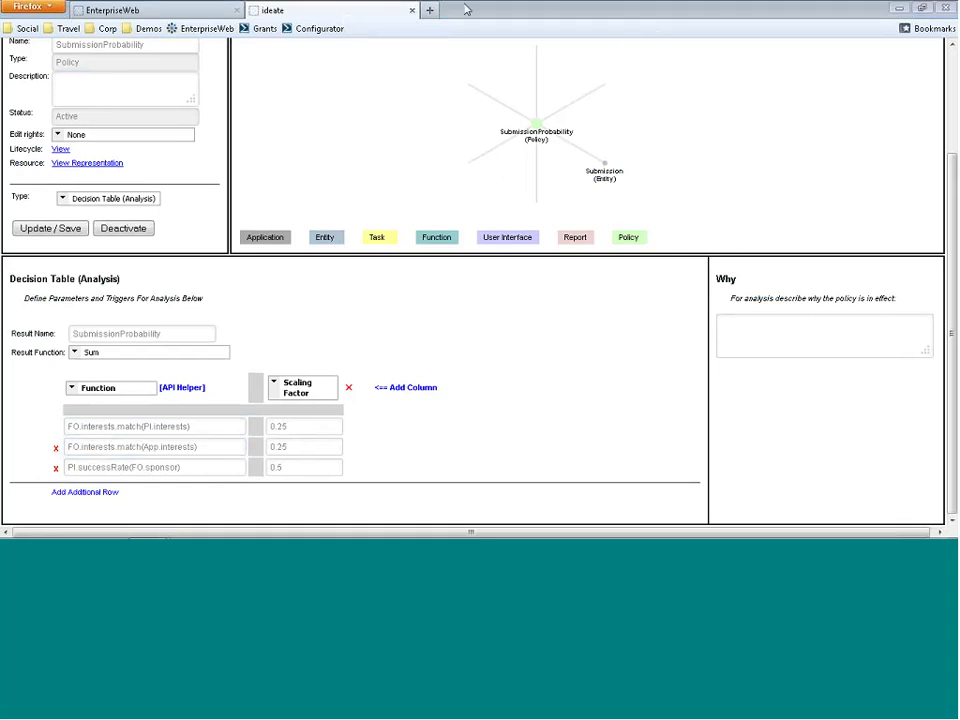
- Replace the submission keyword with Mathematical Foundations, save, and recheck the Funding probabilities
left_click(412, 10)
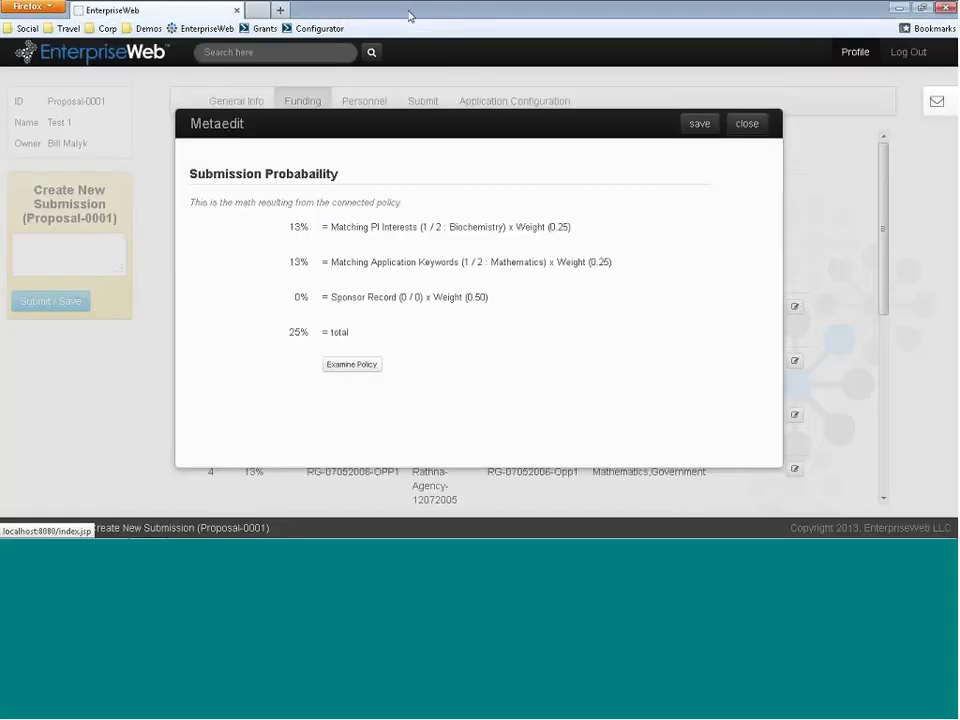
left_click(747, 124)
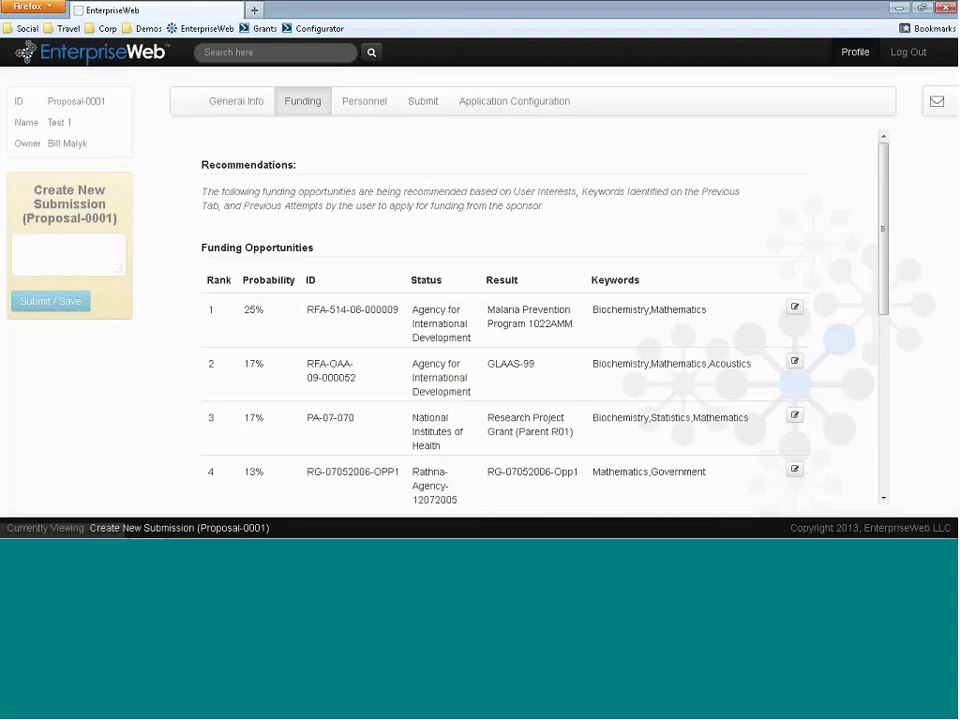
left_click(250, 106)
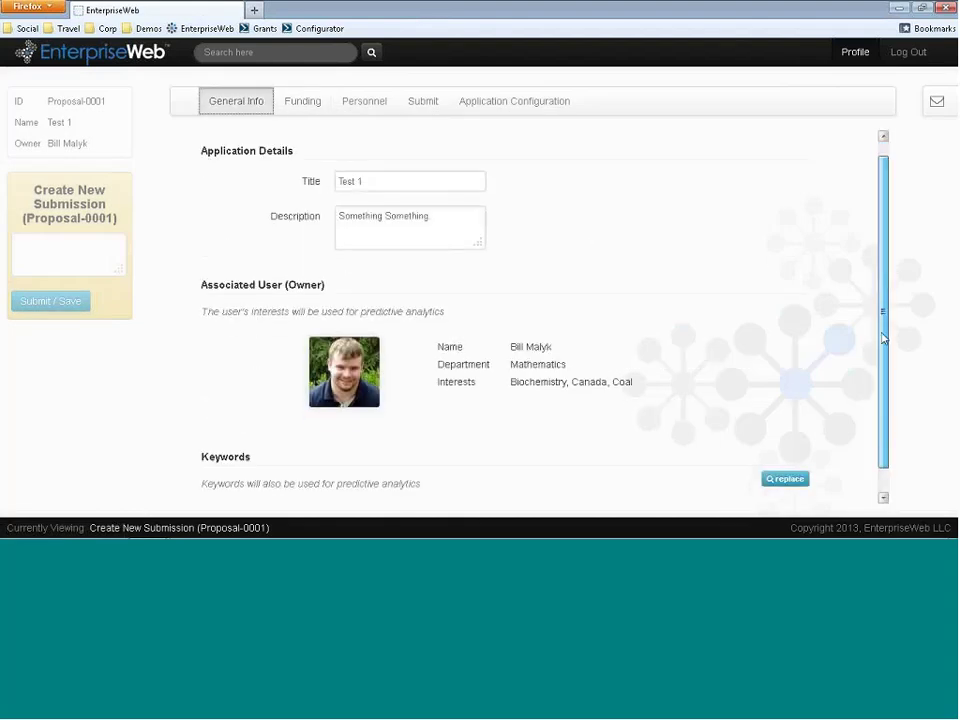
scroll(882, 338, "down", 1)
left_click(783, 457)
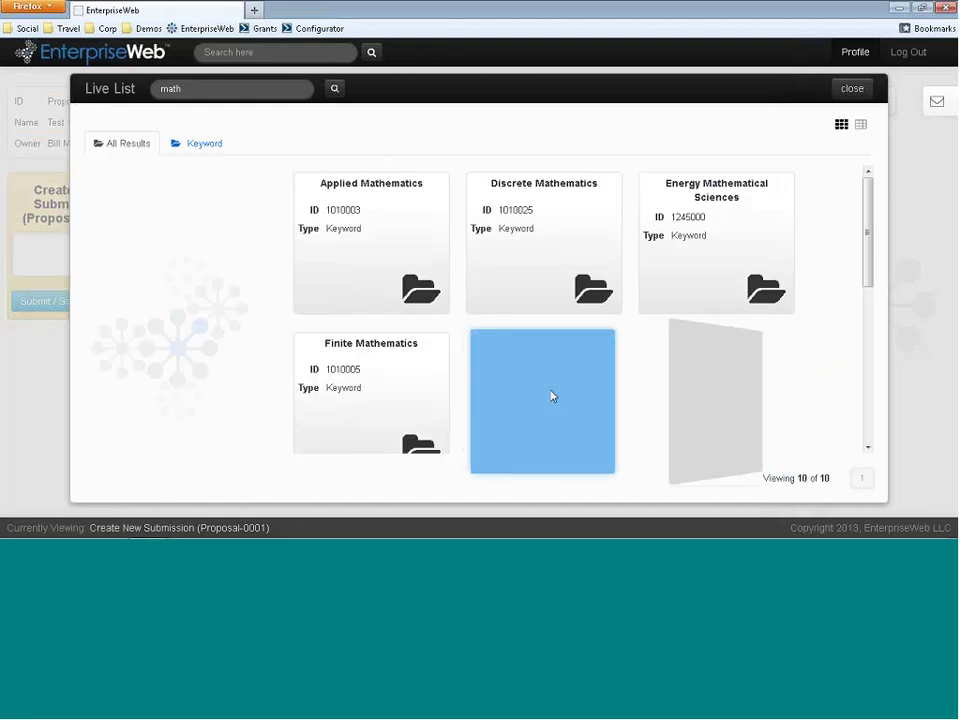
left_click(551, 396)
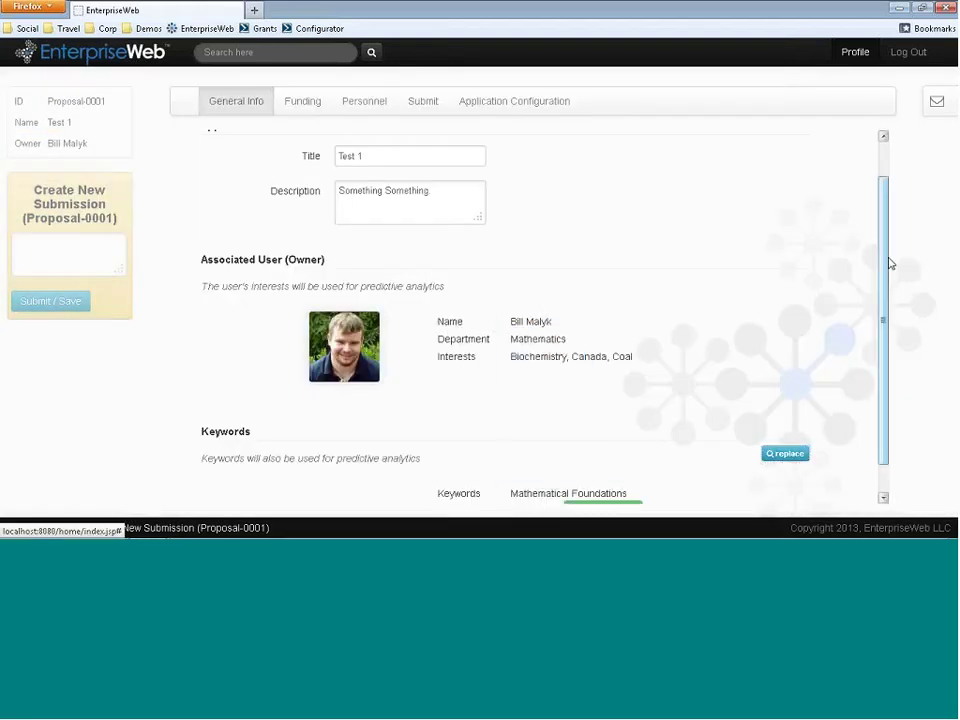
scroll(887, 280, "down", 1)
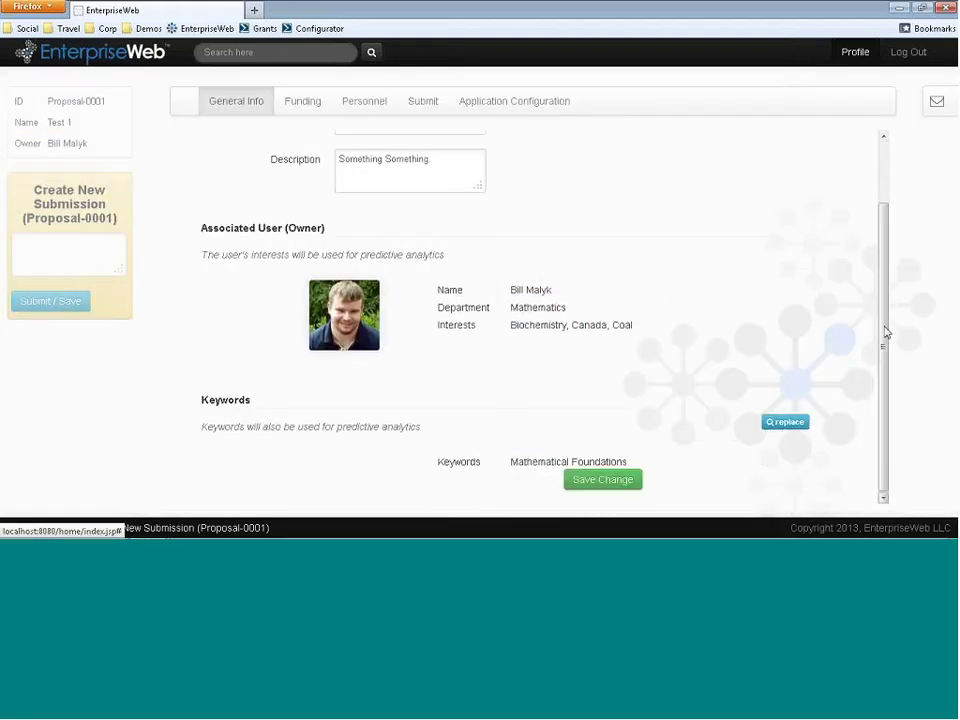
left_click(603, 484)
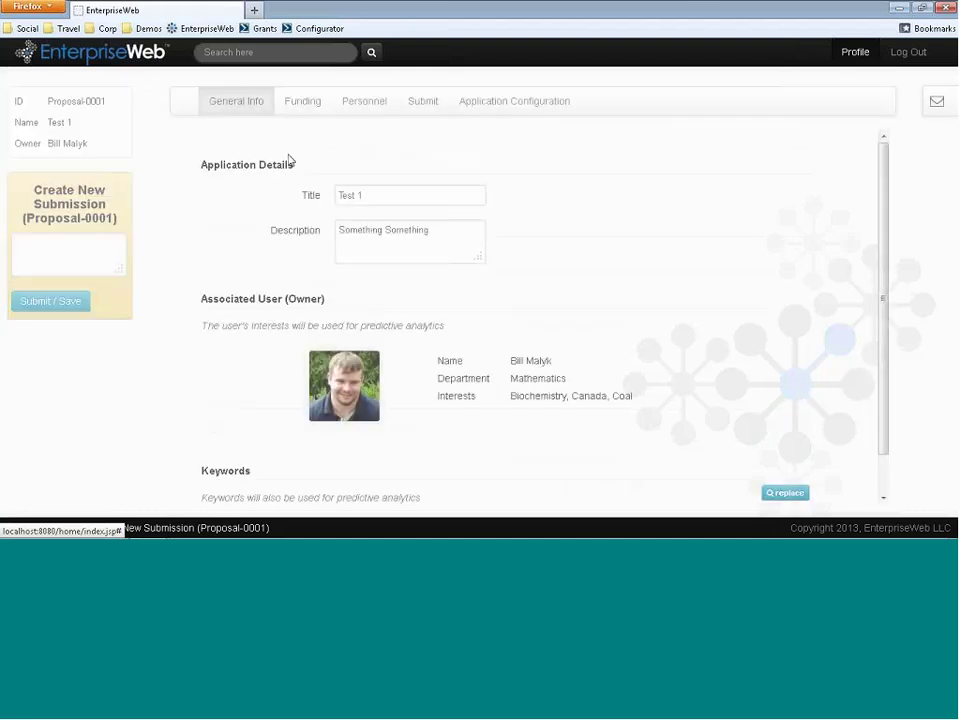
left_click(296, 110)
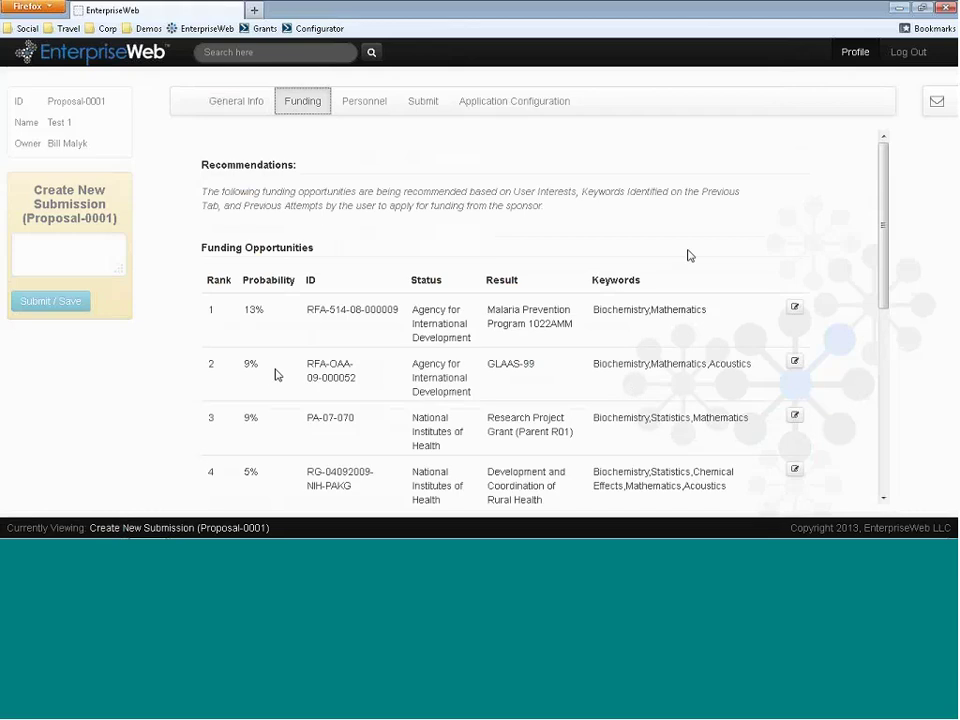
- Inspect the 13% probability breakdown's PI Interests and Sponsor Record terms, then open the SubmissionProbability policy
left_click(796, 310)
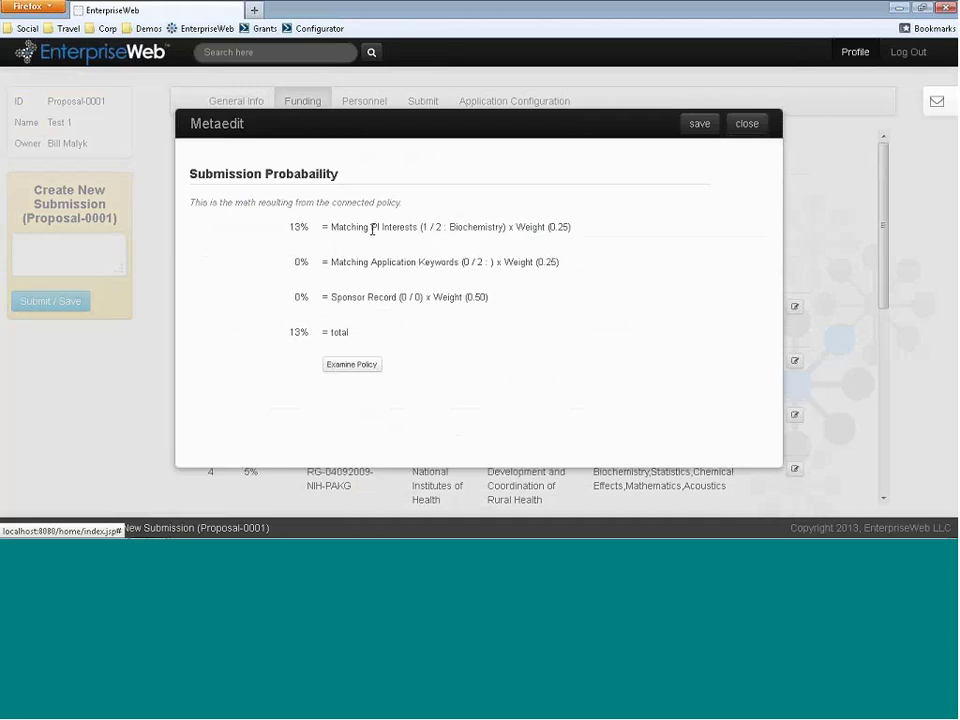
left_click_drag(372, 229, 414, 264)
left_click_drag(374, 297, 395, 297)
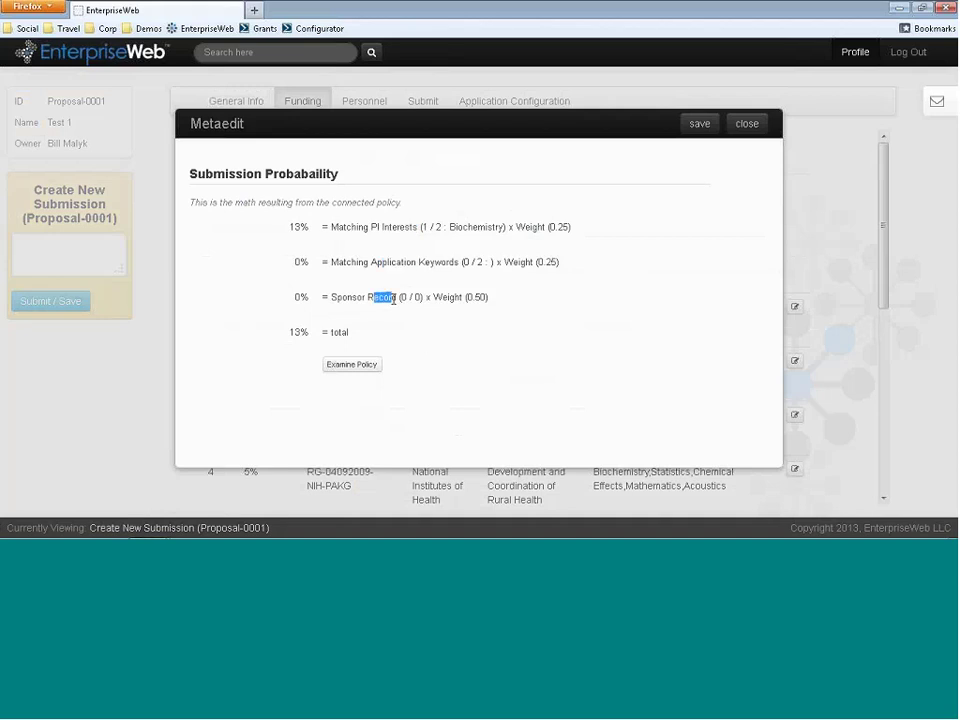
left_click(744, 128)
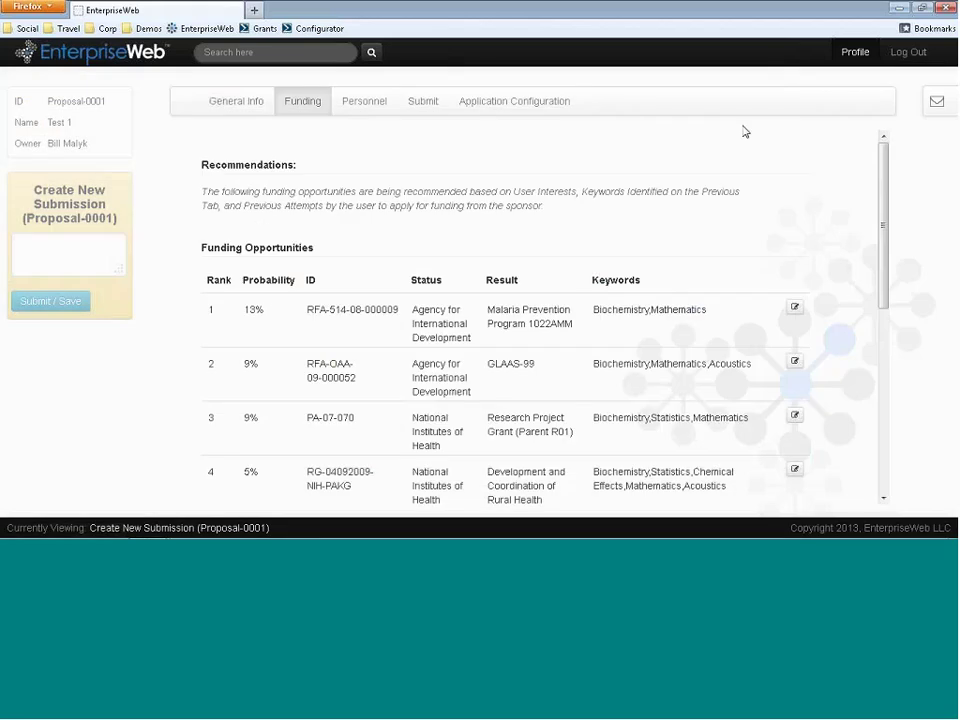
left_click(794, 308)
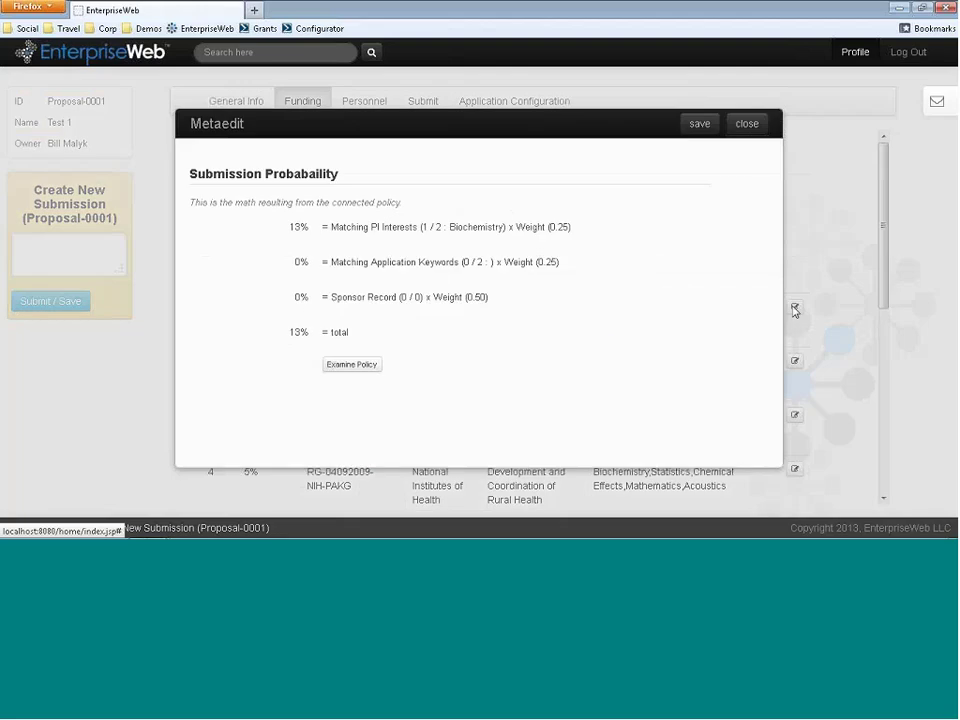
left_click(355, 366)
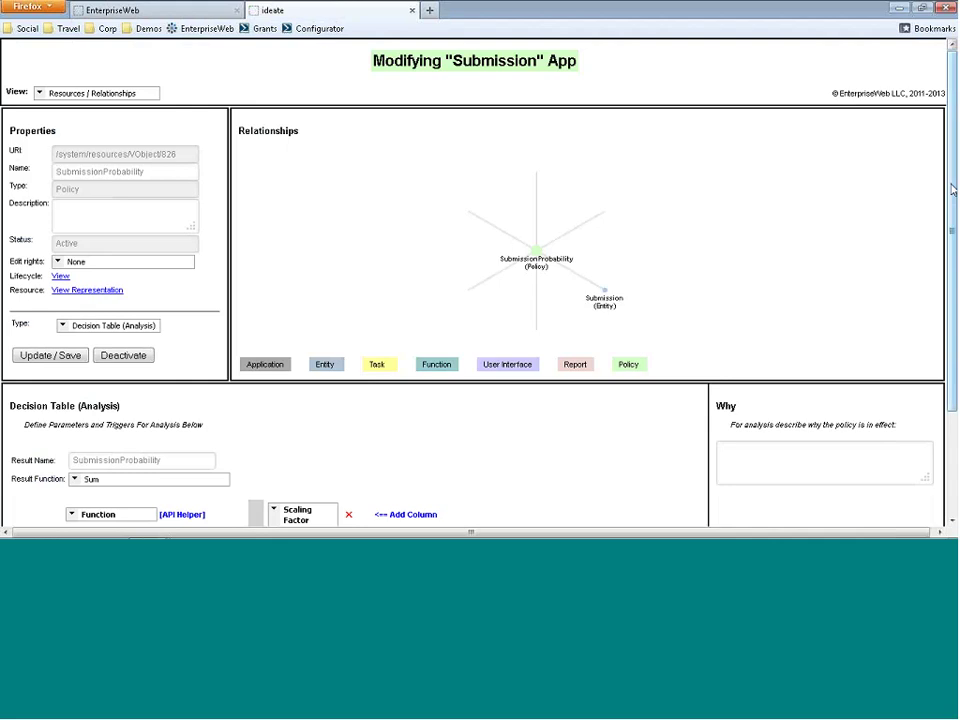
- Change the first function to FO.interests.matchXYZ(PI.interests), save the policy, and close the configurator
scroll(944, 267, "down", 2)
scroll(944, 267, "down", 1)
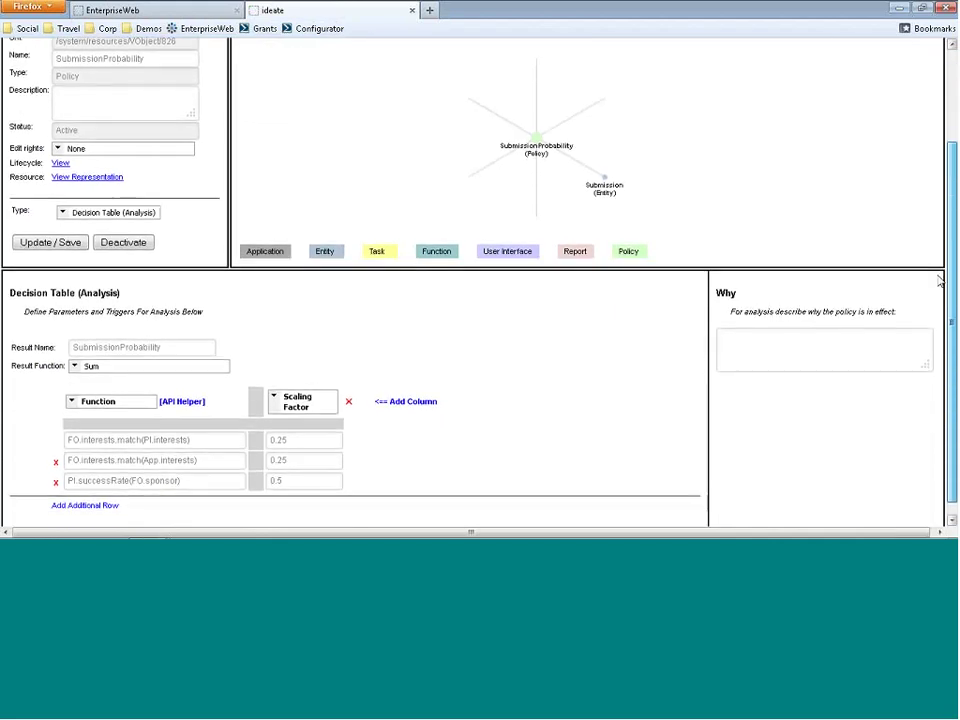
left_click(143, 441)
type("XY")
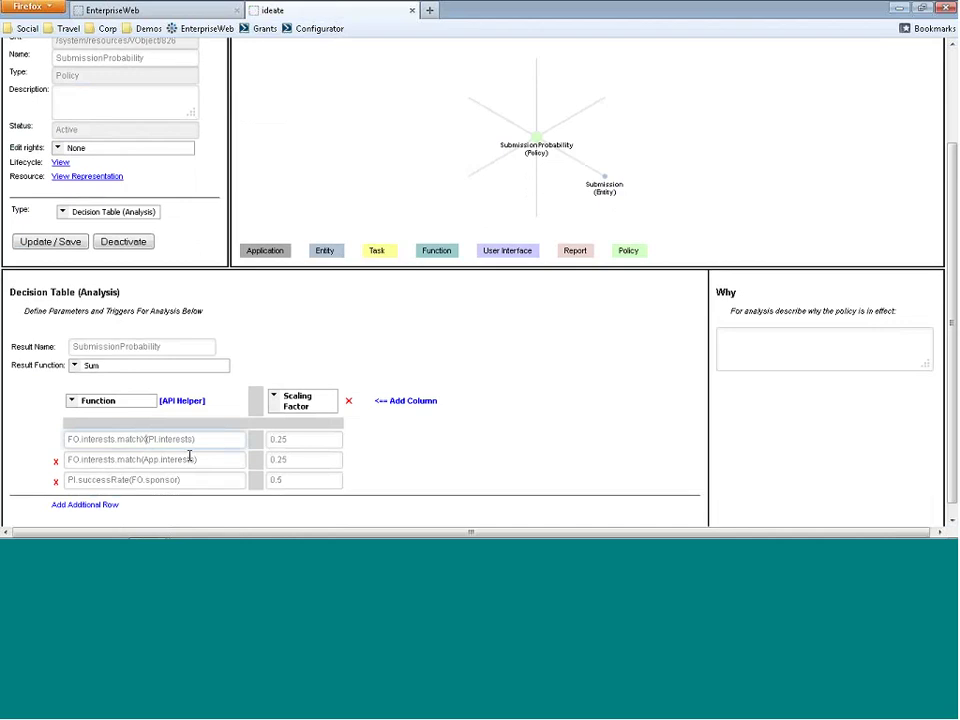
type("Z")
left_click(52, 245)
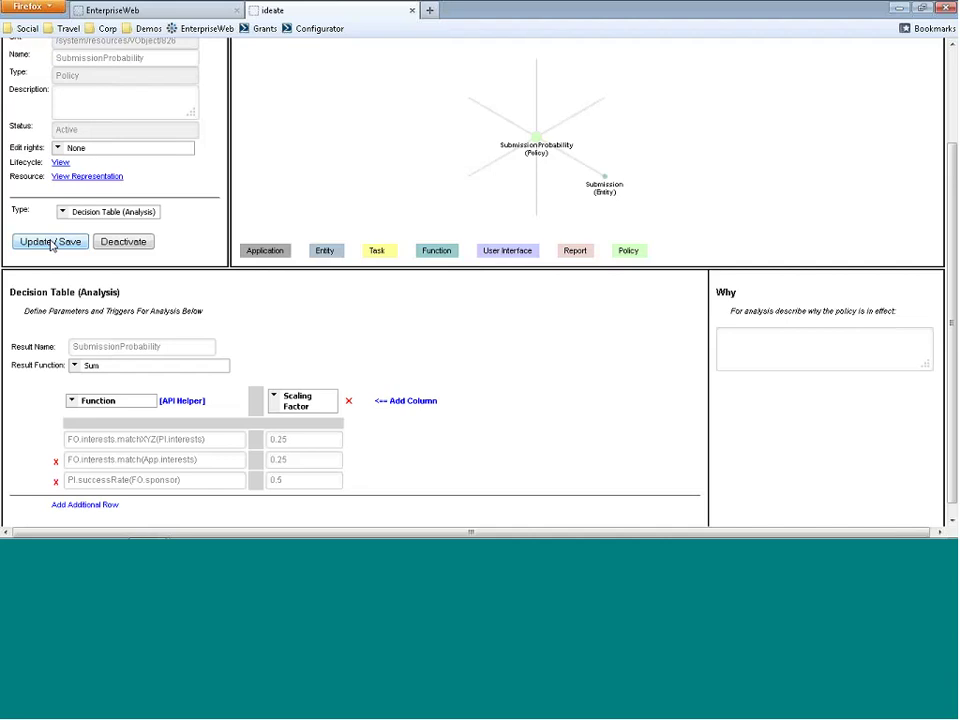
left_click(412, 11)
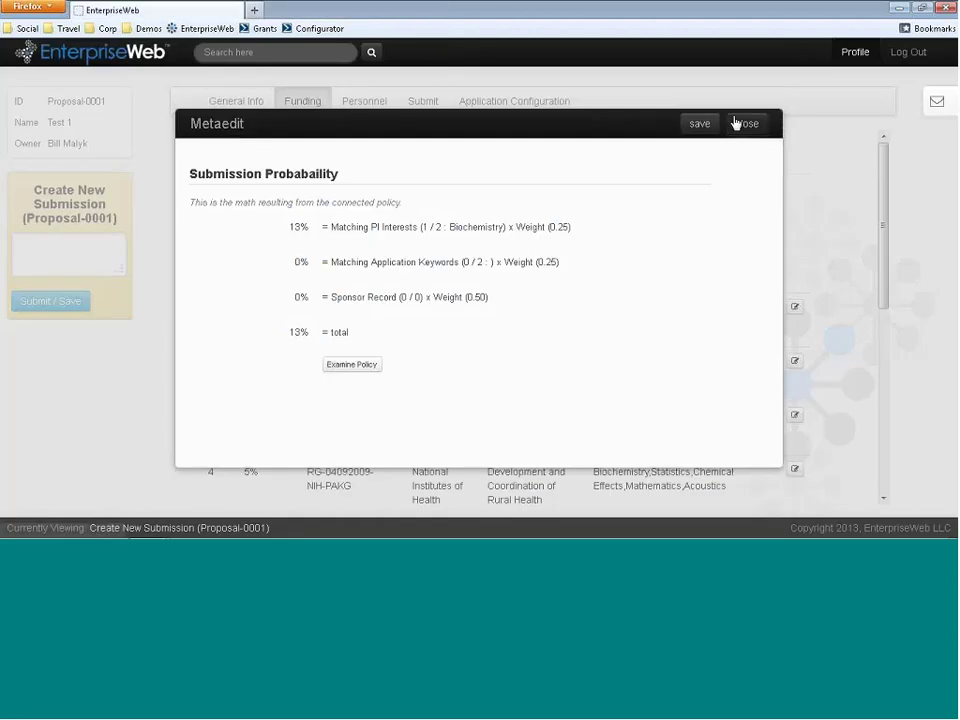
- Dismiss the breakdown and reopen the Create New Submission (Proposal-0001) task from the inbox
left_click(737, 122)
left_click(937, 101)
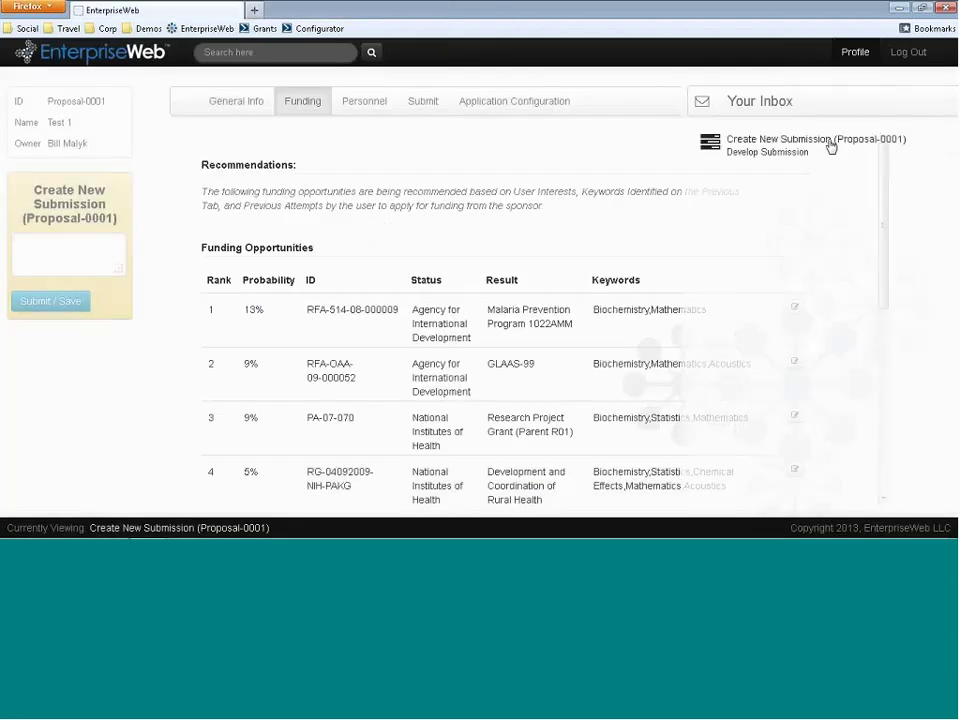
left_click(831, 143)
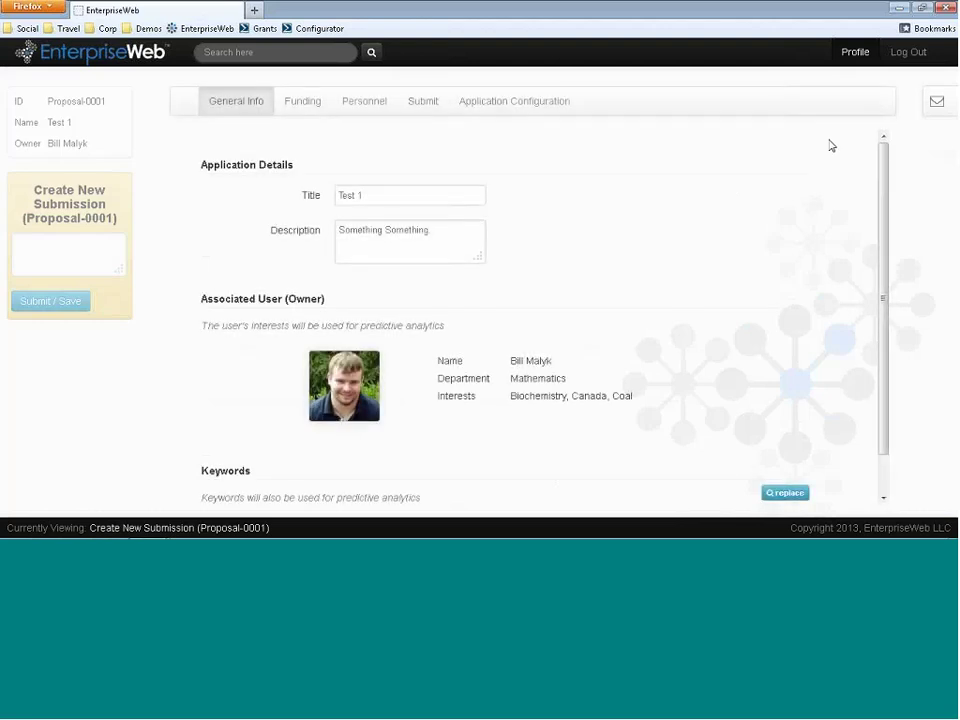
- Show the funding recommendations and scroll through them, where every probability now reads '?'
left_click(309, 104)
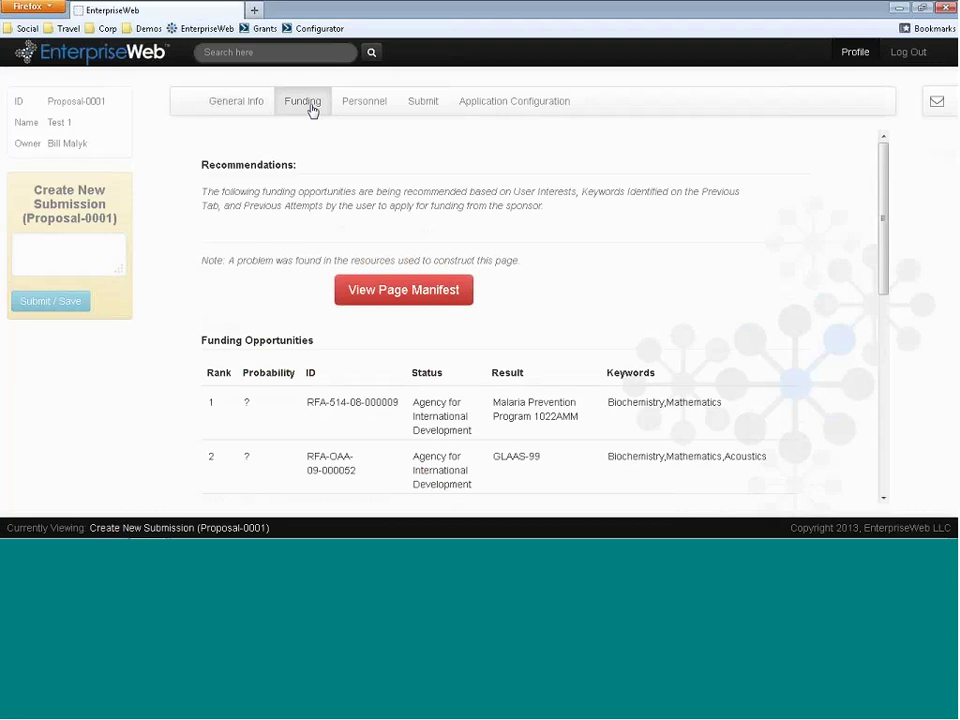
left_click(311, 108)
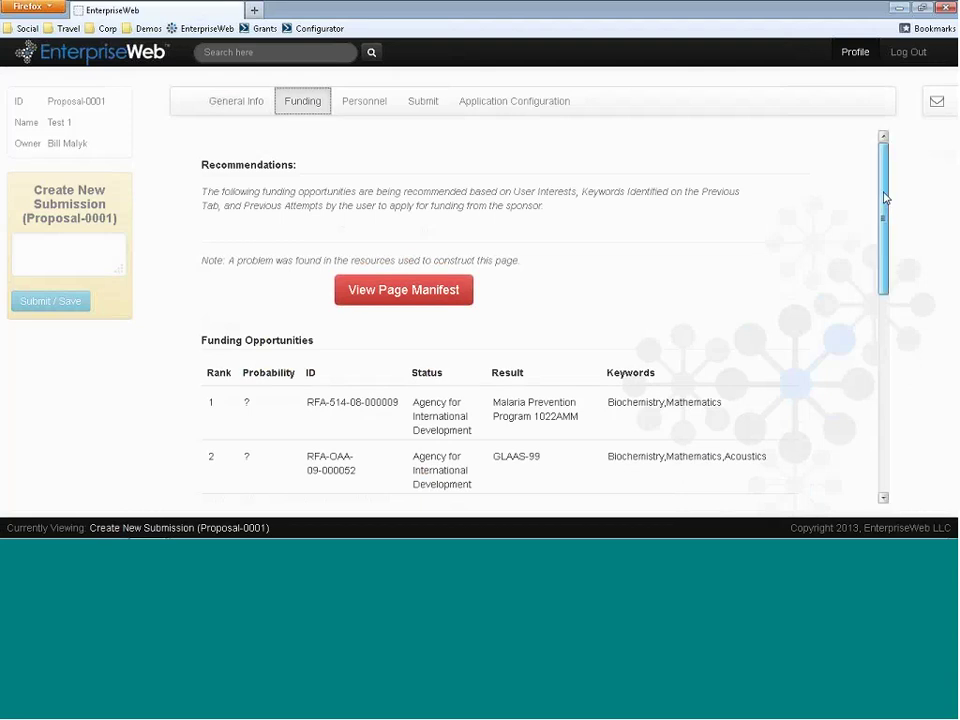
scroll(876, 276, "down", 4)
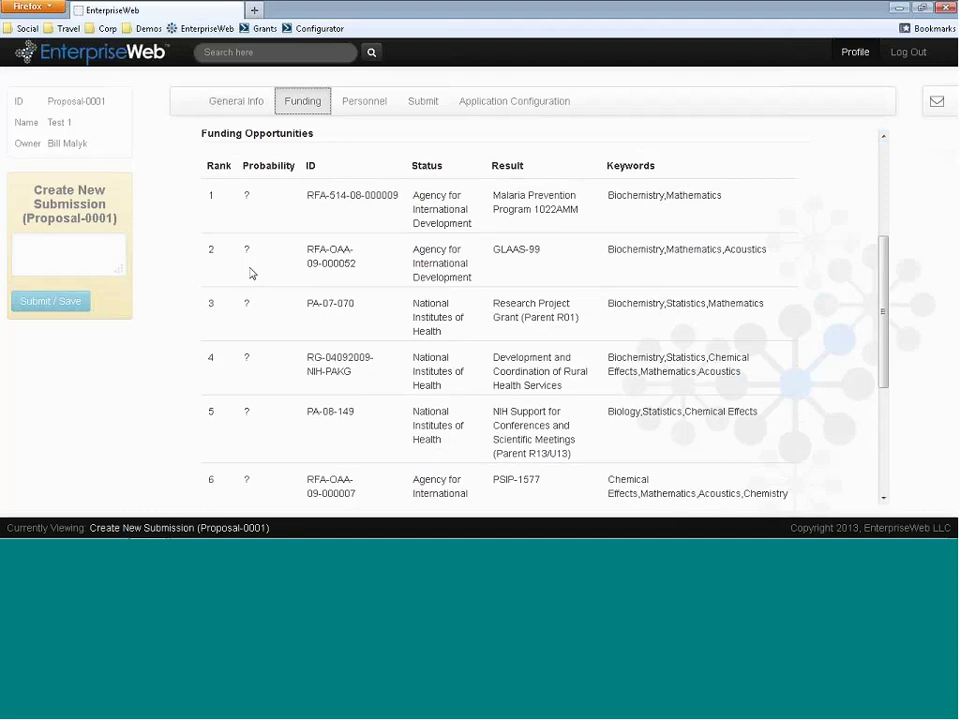
left_click_drag(876, 268, 878, 188)
left_click(874, 276)
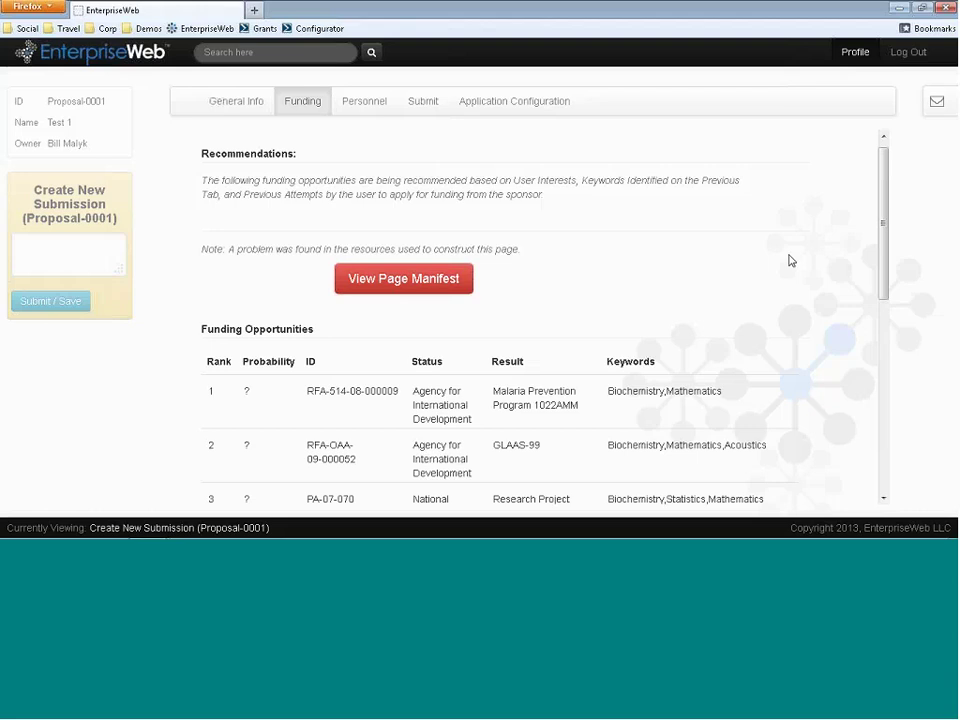
- Find the Agent Trace error flagging matchXYZ in the page manifest and open resource /system/resources/VObject/826
left_click(381, 281)
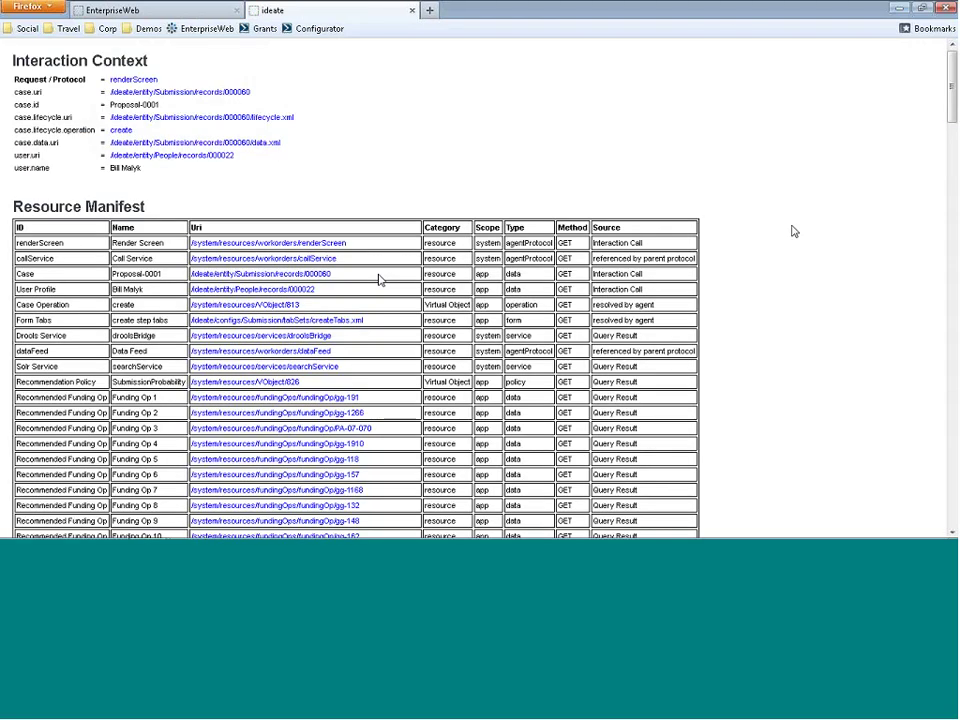
mouse_move(952, 75)
left_mouse_down()
mouse_move(949, 154)
mouse_move(871, 411)
mouse_move(894, 469)
left_mouse_up()
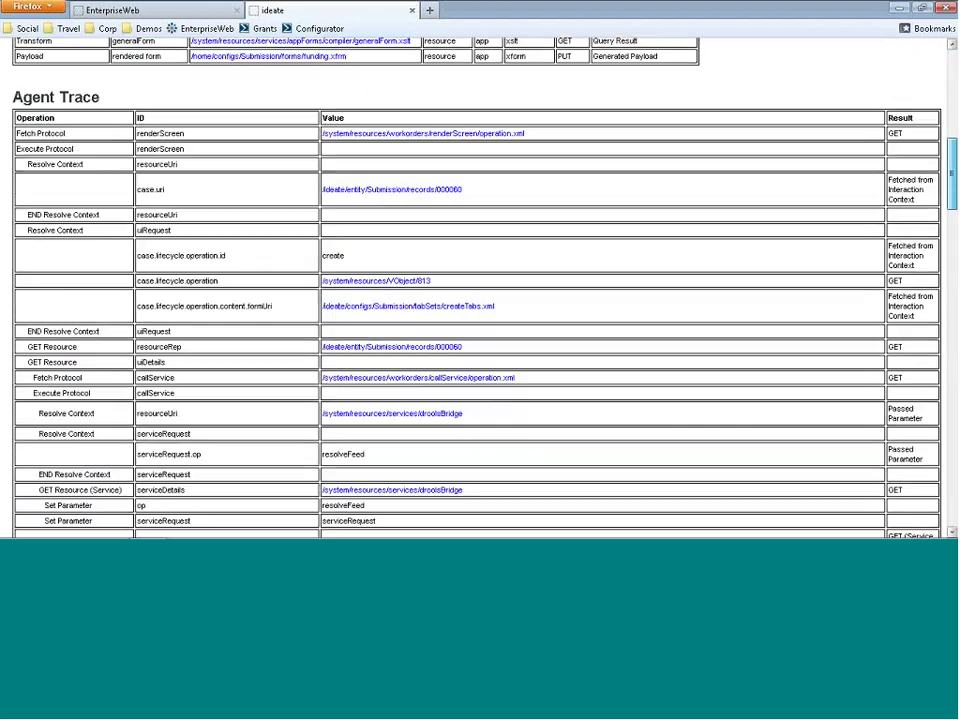
scroll(876, 240, "down", 10)
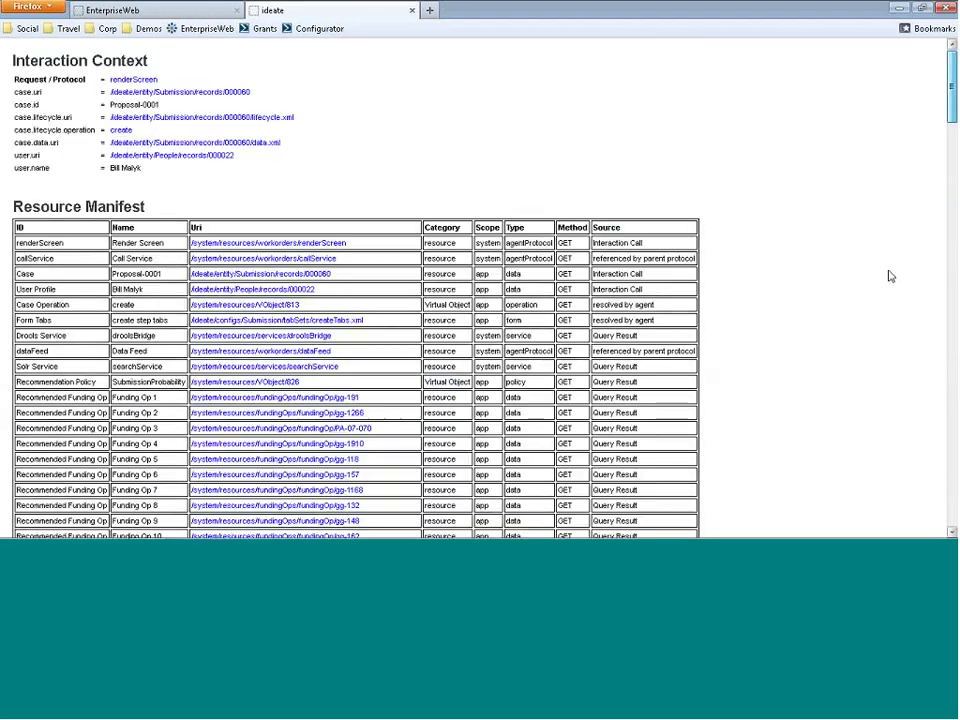
scroll(895, 341, "down", 2)
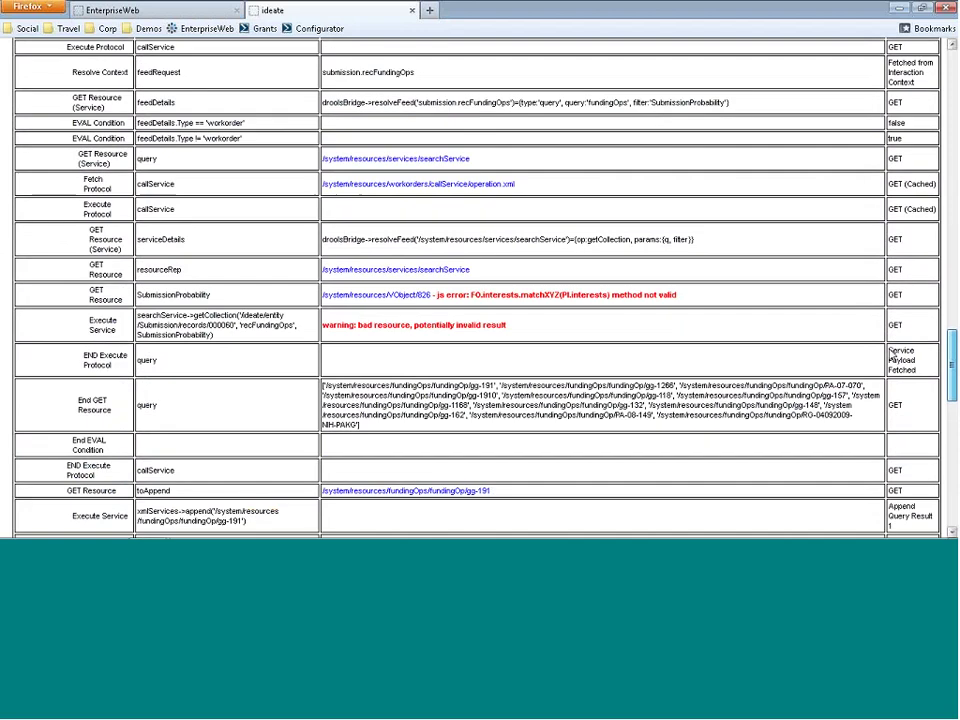
left_click(399, 307)
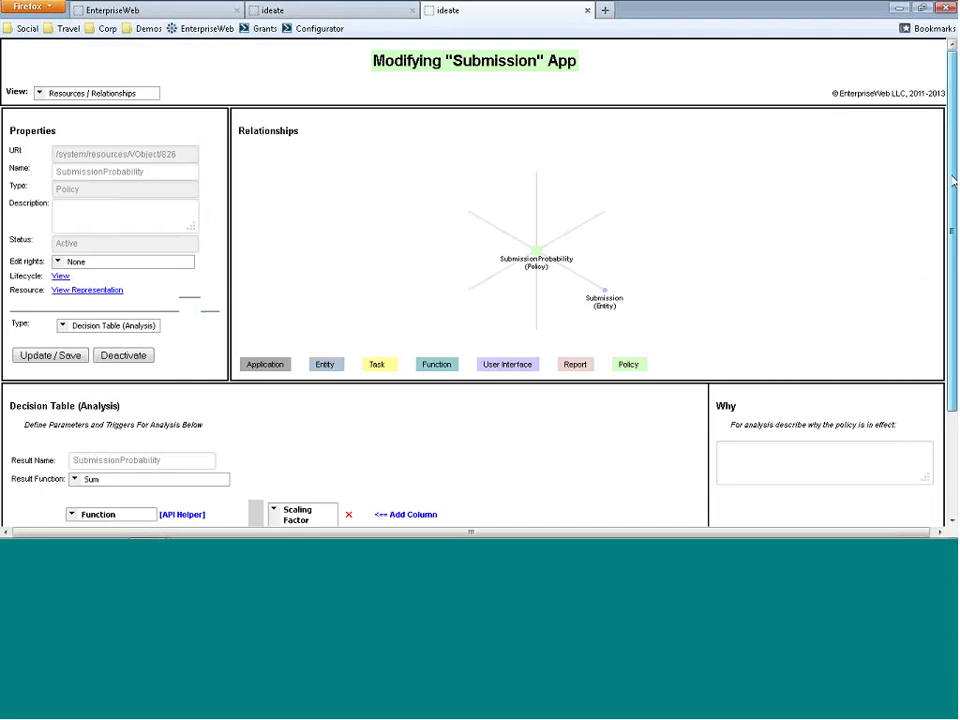
- Delete the stray XYZ so the function reads FO.interests.match(PI.interests), save, and return to the manifest
scroll(368, 385, "down", 3)
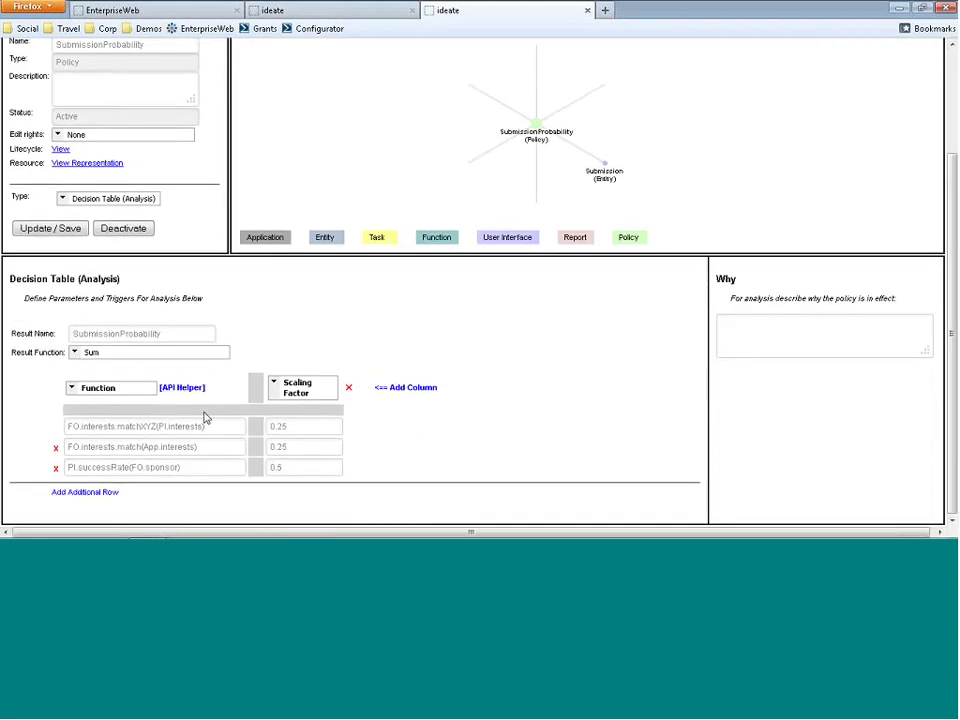
left_click(152, 426)
left_click_drag(156, 426, 141, 426)
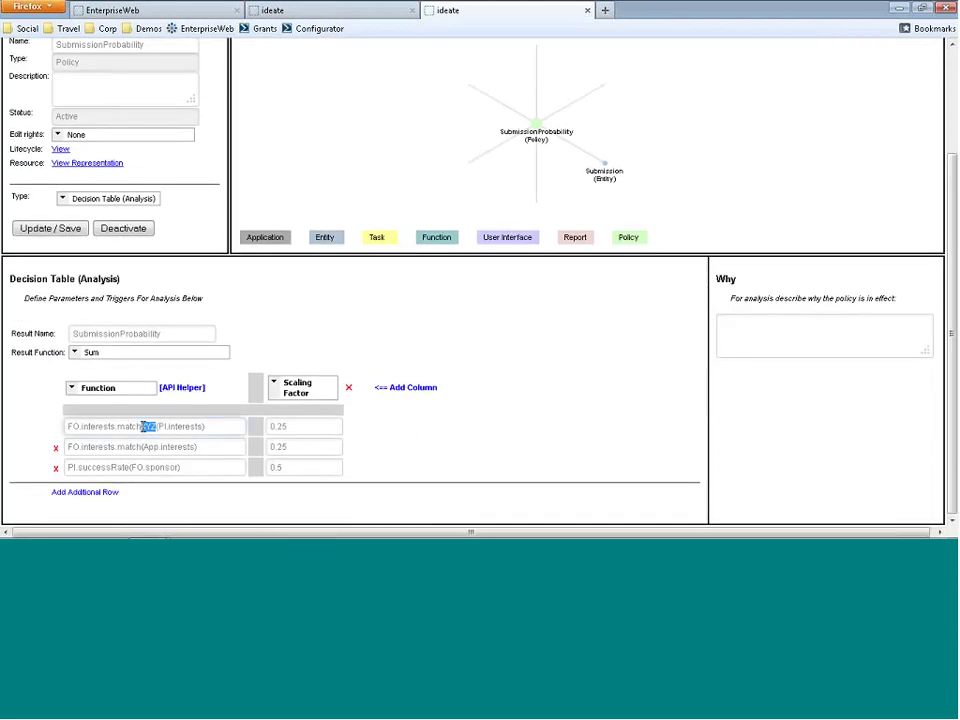
key("BackSpace")
left_click(79, 238)
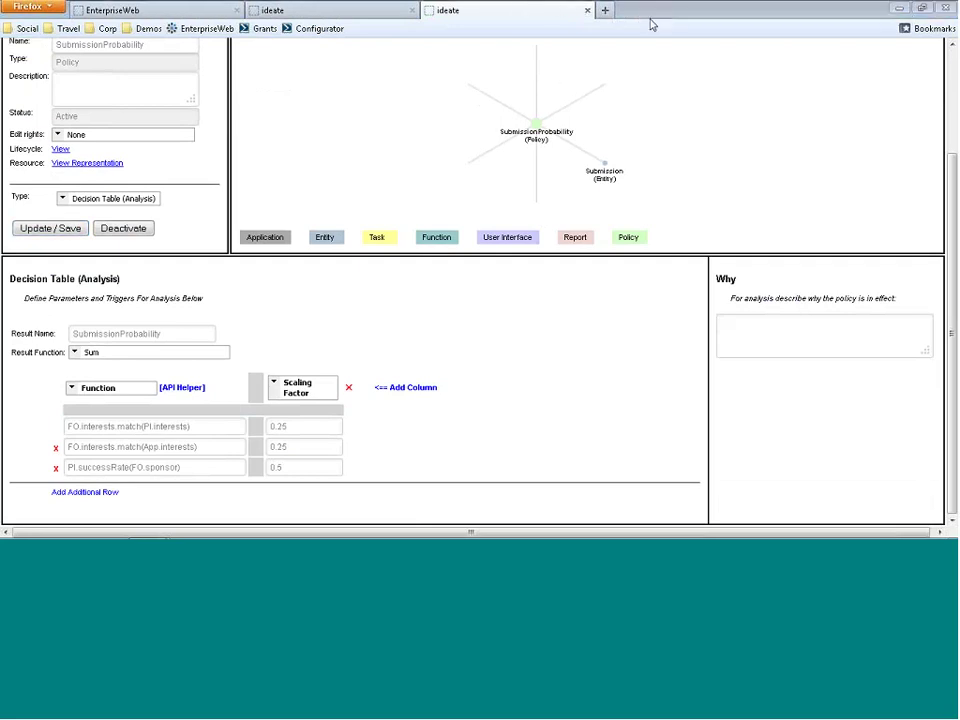
left_click(407, 8)
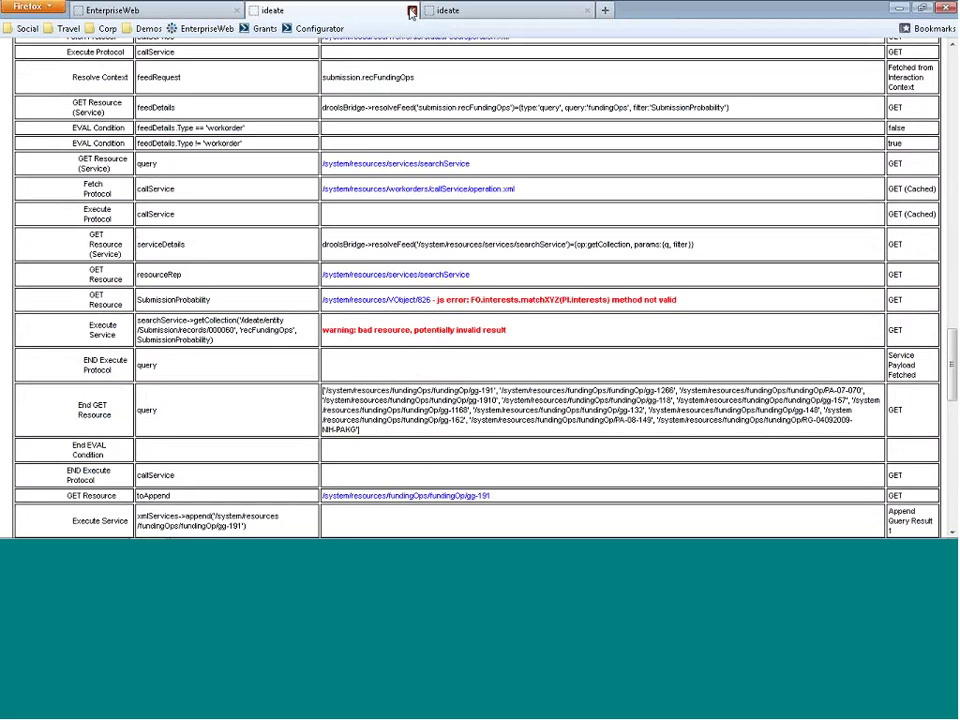
- Close both configurator pages and reopen Proposal-0001's funding recommendations, now showing 13%, 9%, 9%, 5%
left_click(410, 11)
left_click(410, 11)
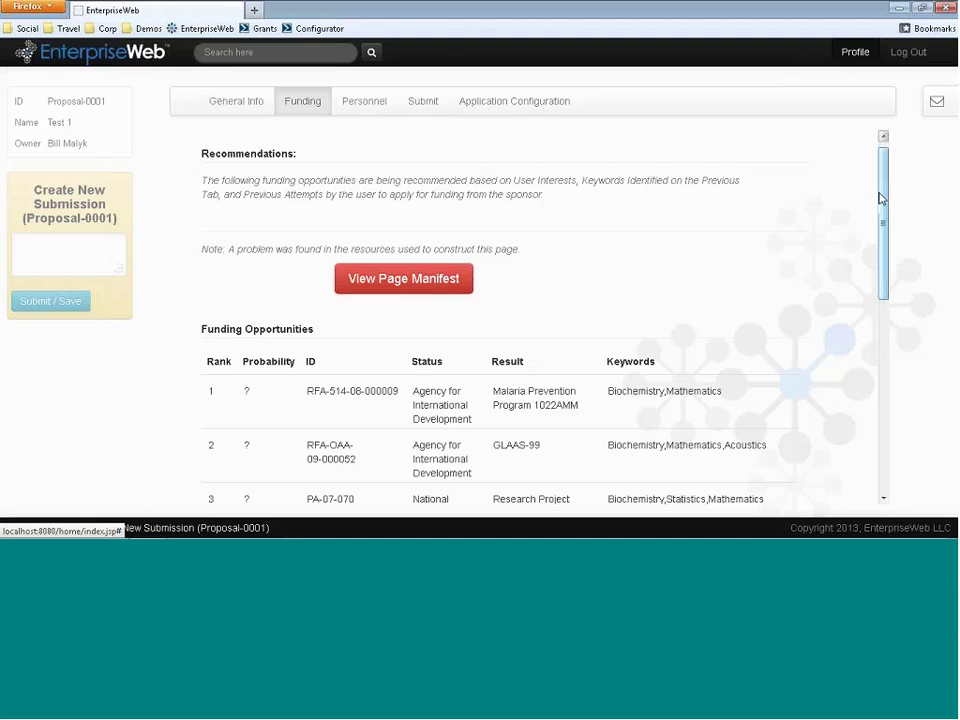
left_click(937, 101)
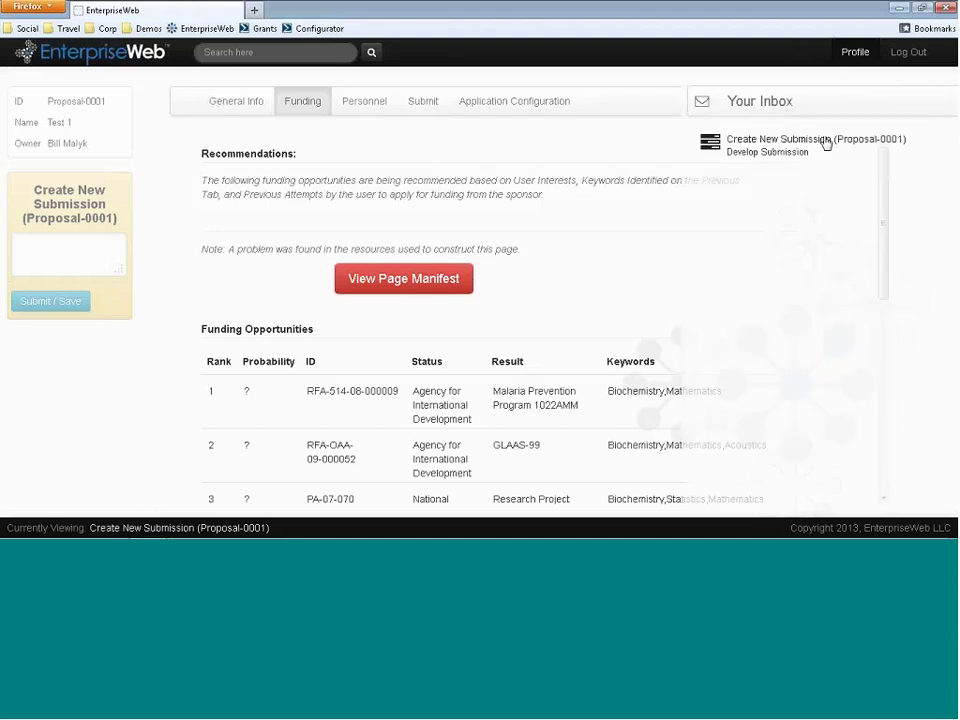
left_click(825, 141)
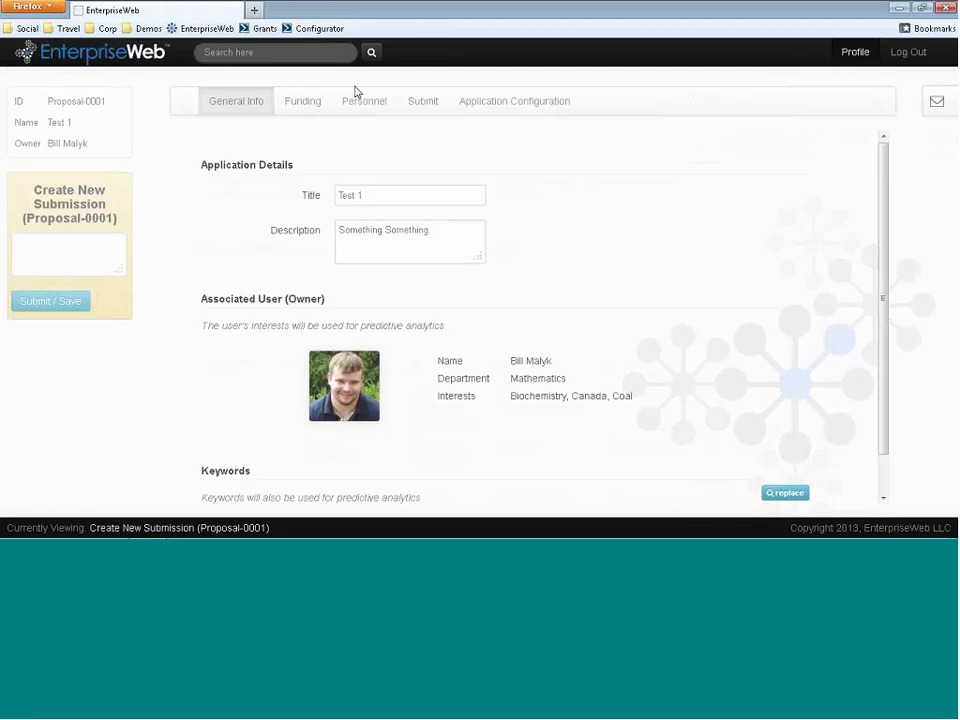
left_click(298, 106)
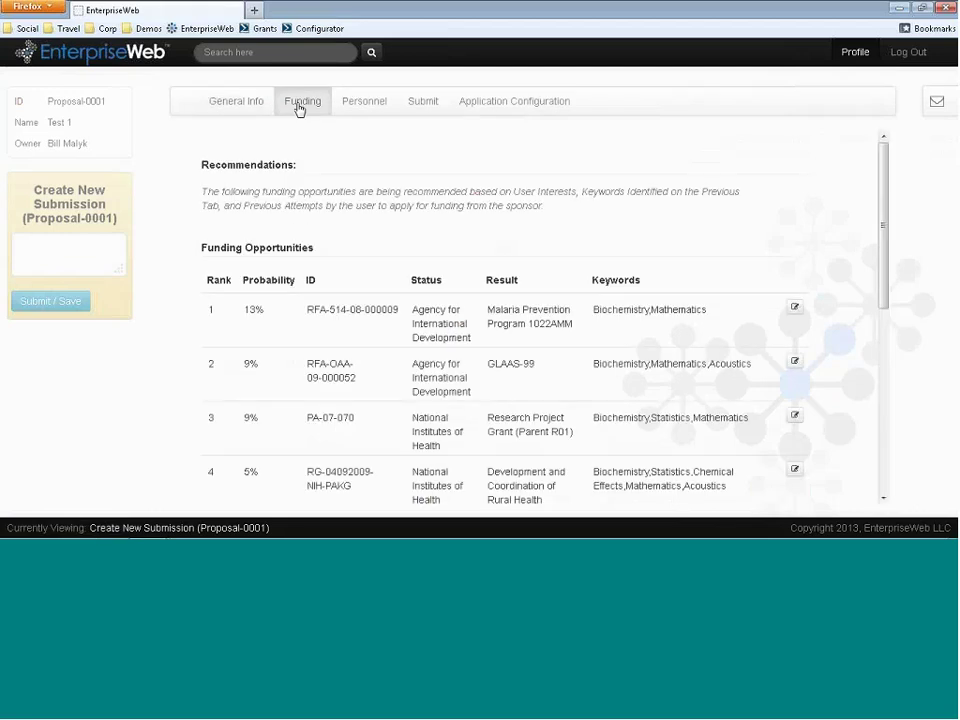